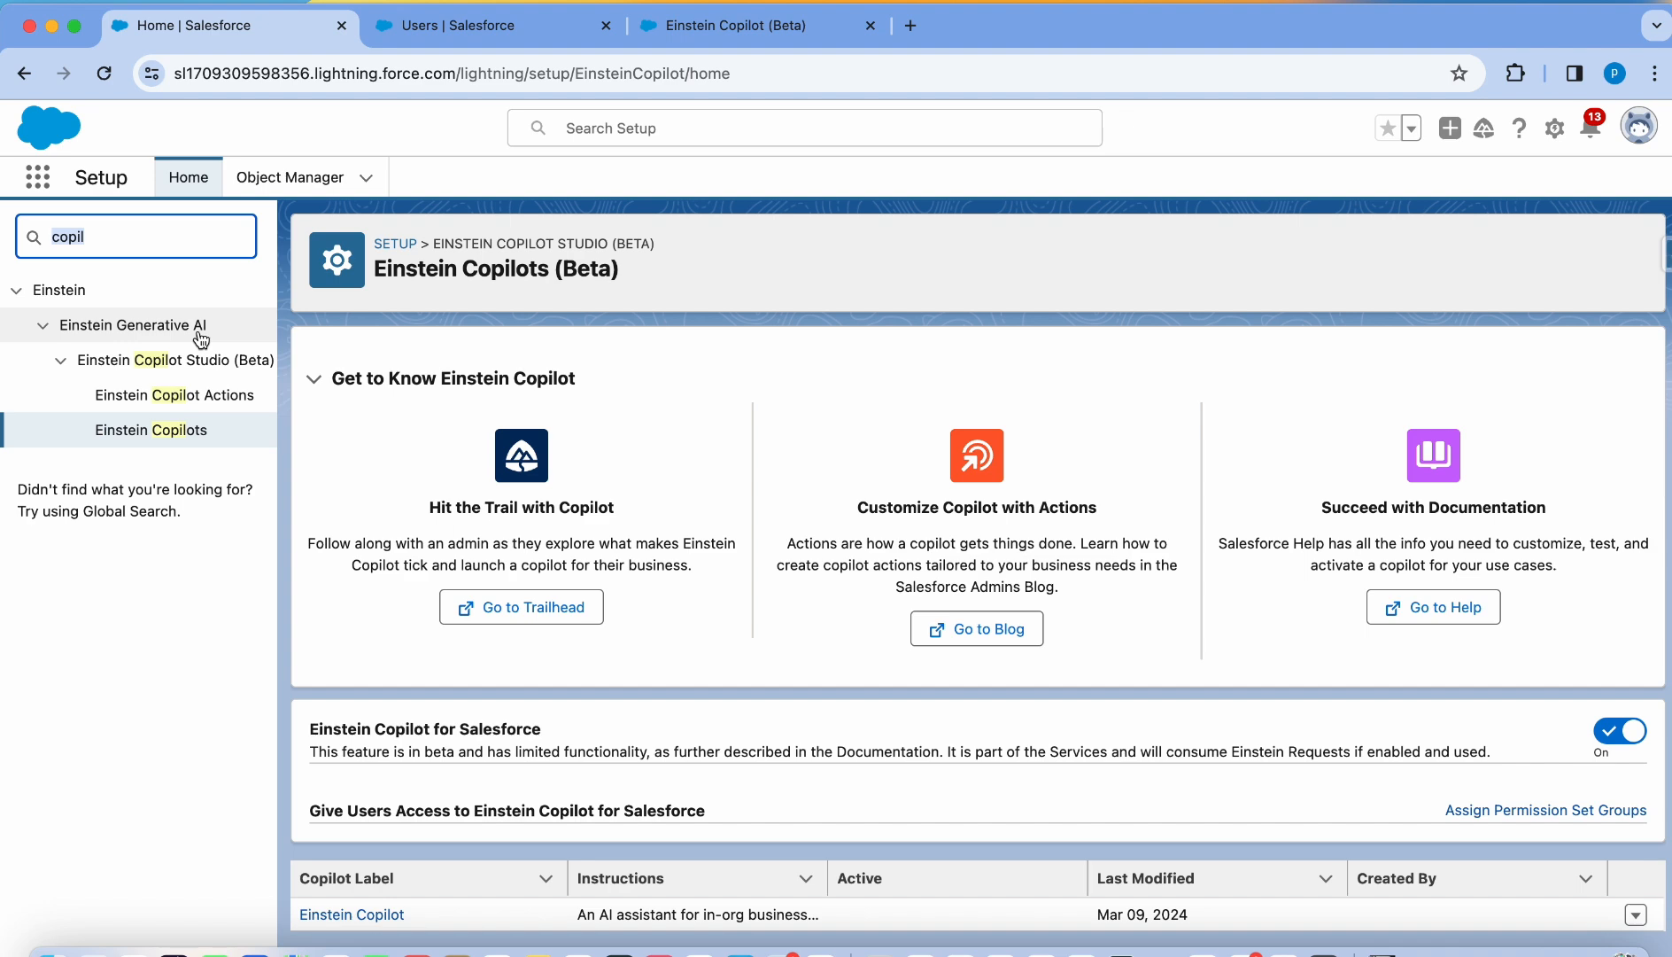
- View the Einstein Copilot Actions setup page, and open the Einstein Copilot record from the Einstein Copilots page
left_click(178, 400)
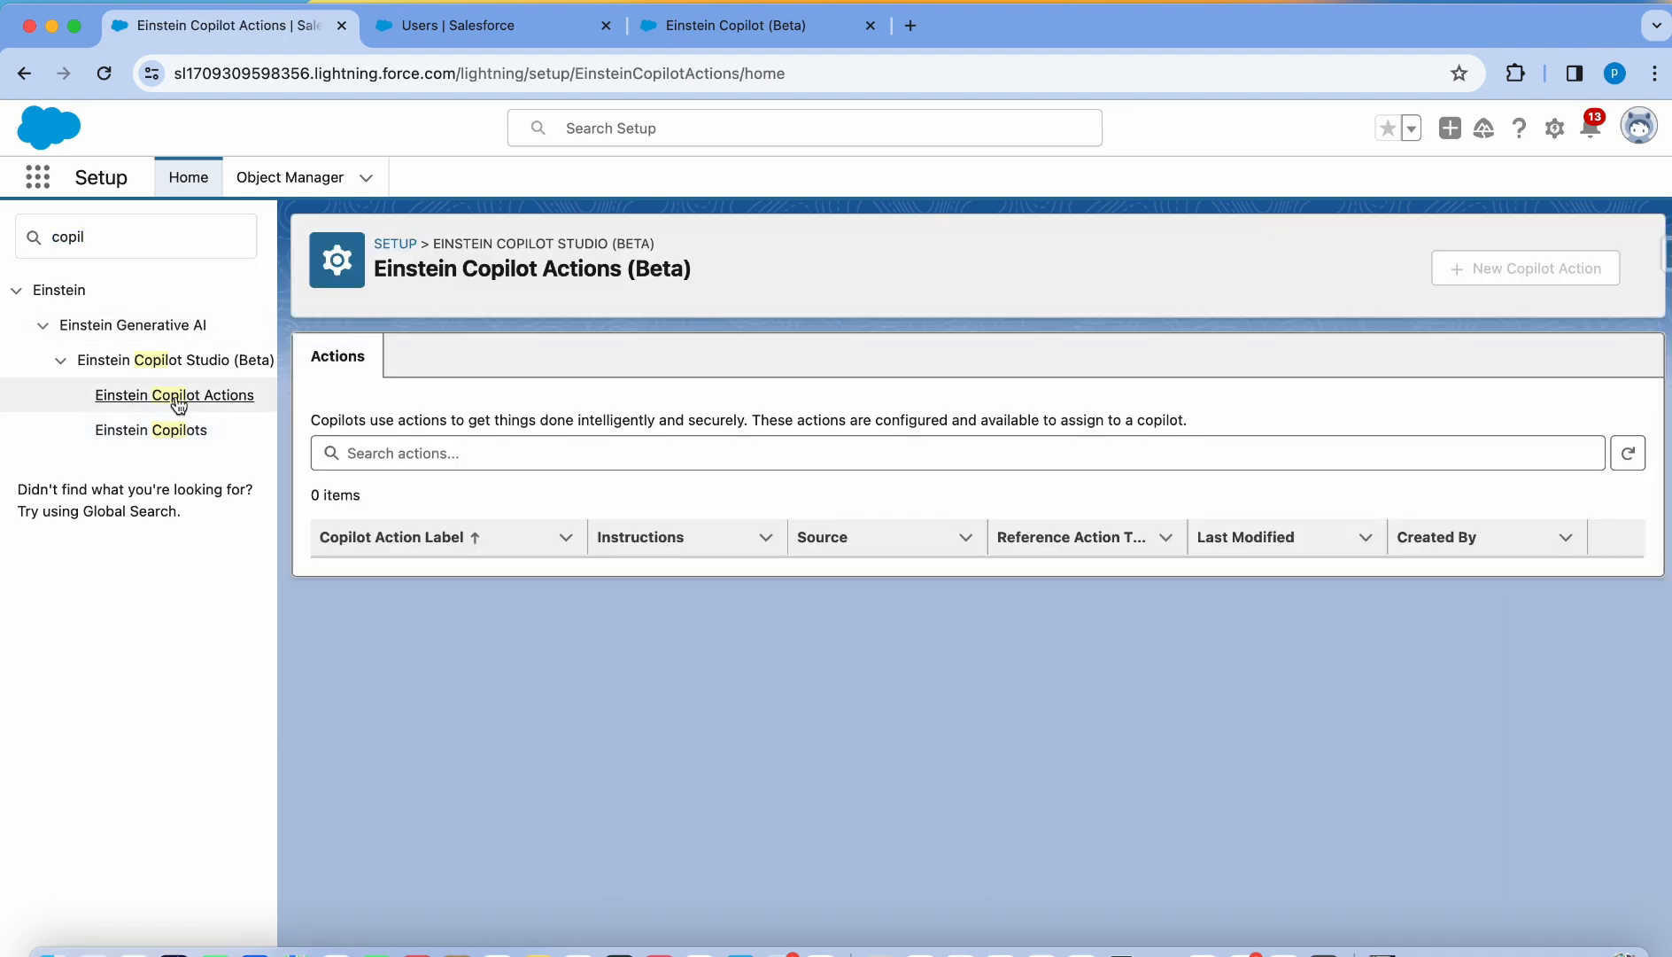
left_click(148, 433)
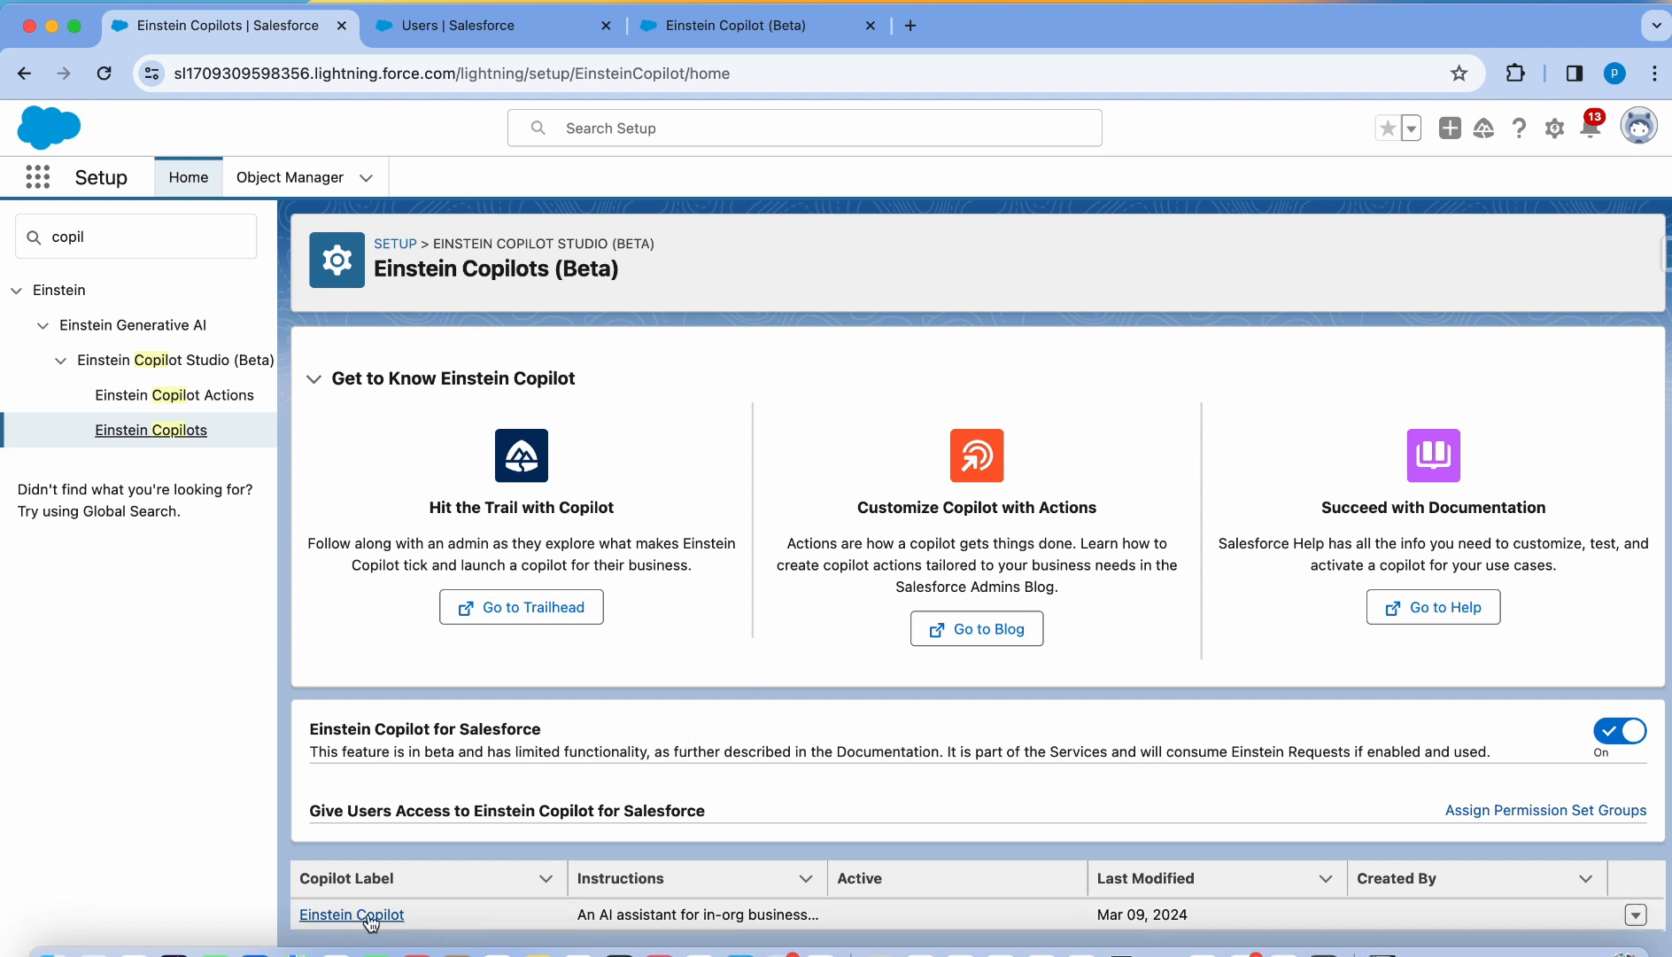
left_click(340, 918)
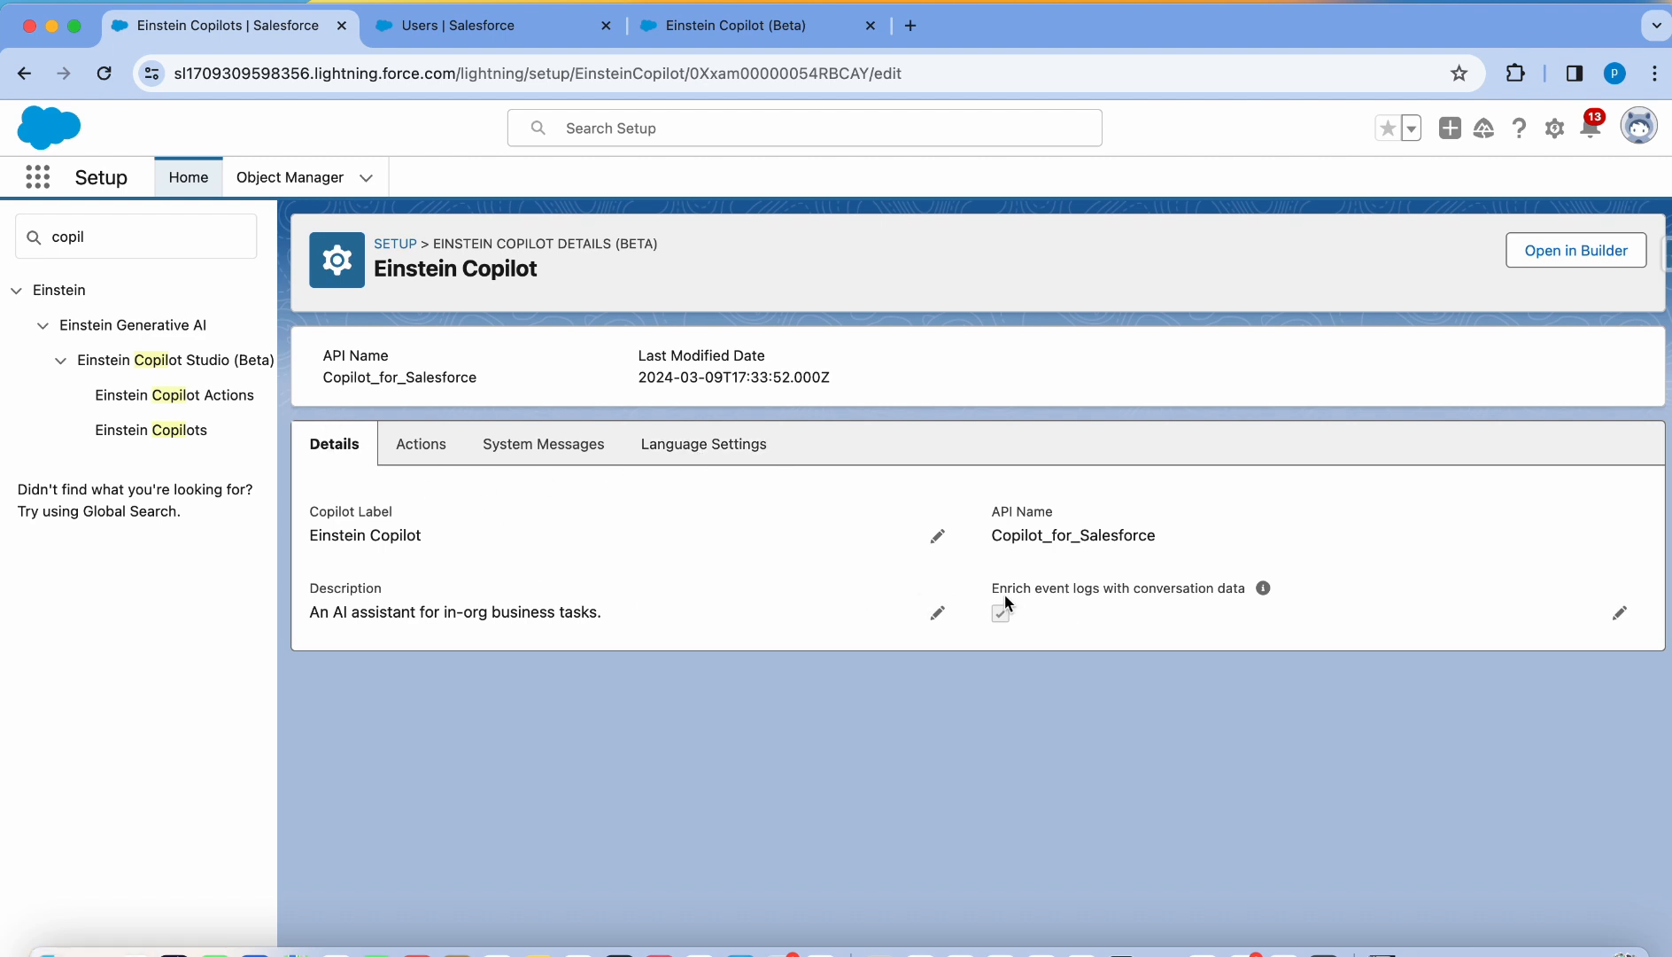
- Review the copilot's event log enrichment help, its assigned actions, and its language and tone settings
left_click_drag(1007, 591, 1246, 589)
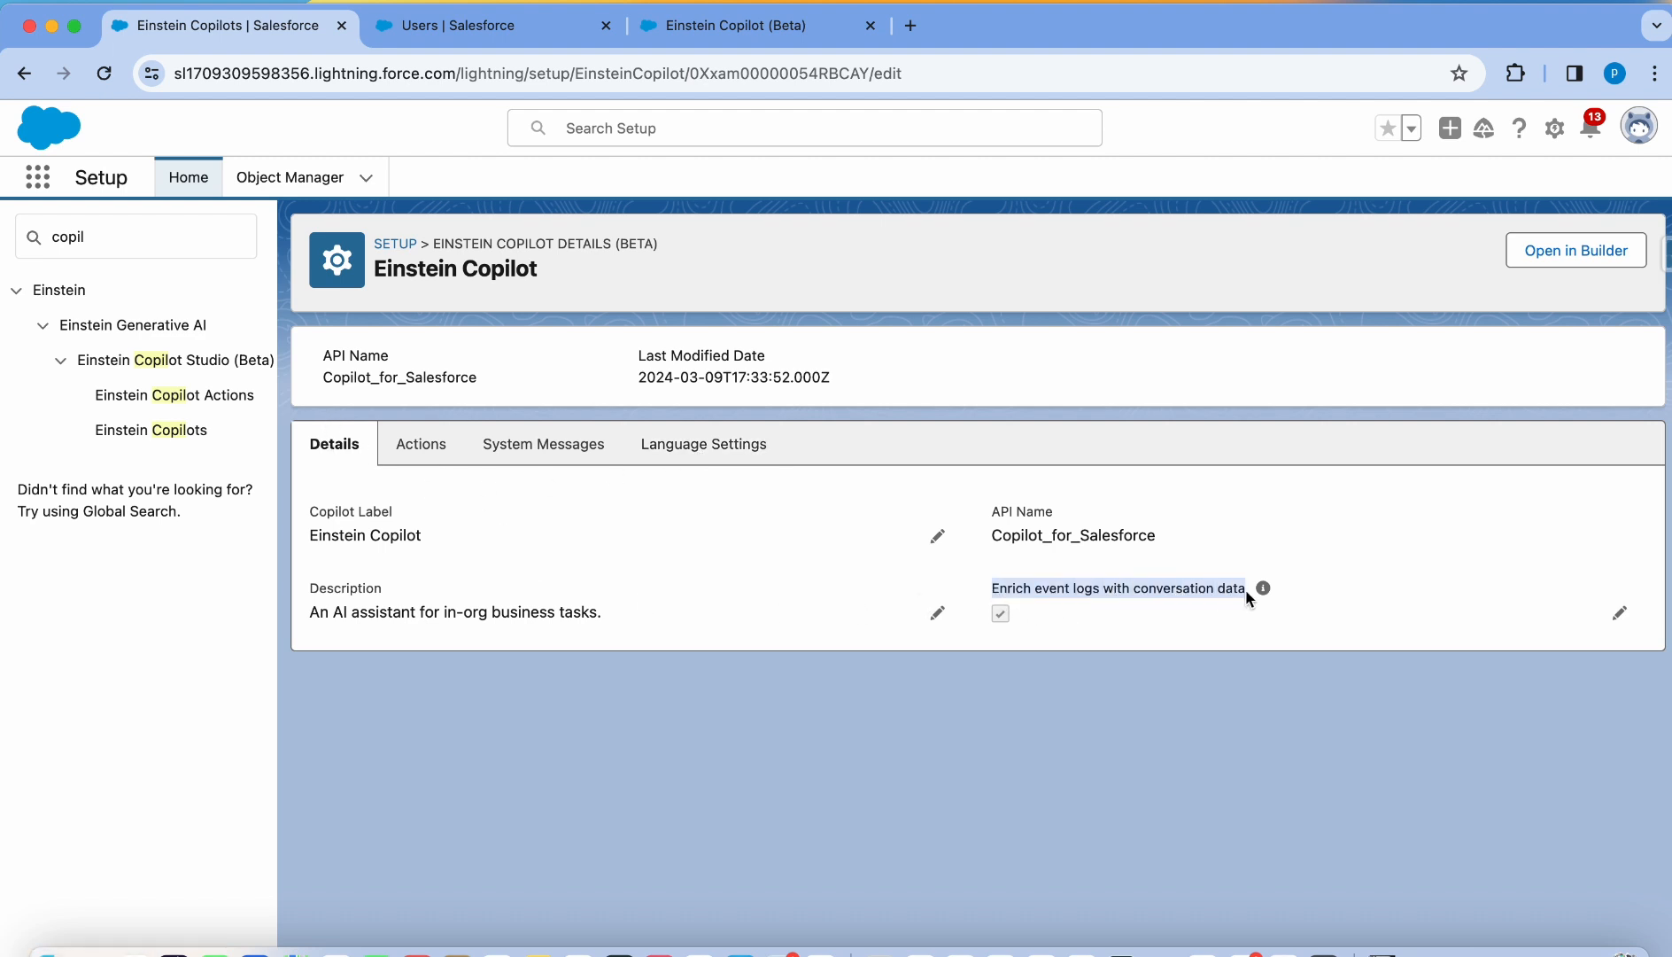
mouse_move(1261, 590)
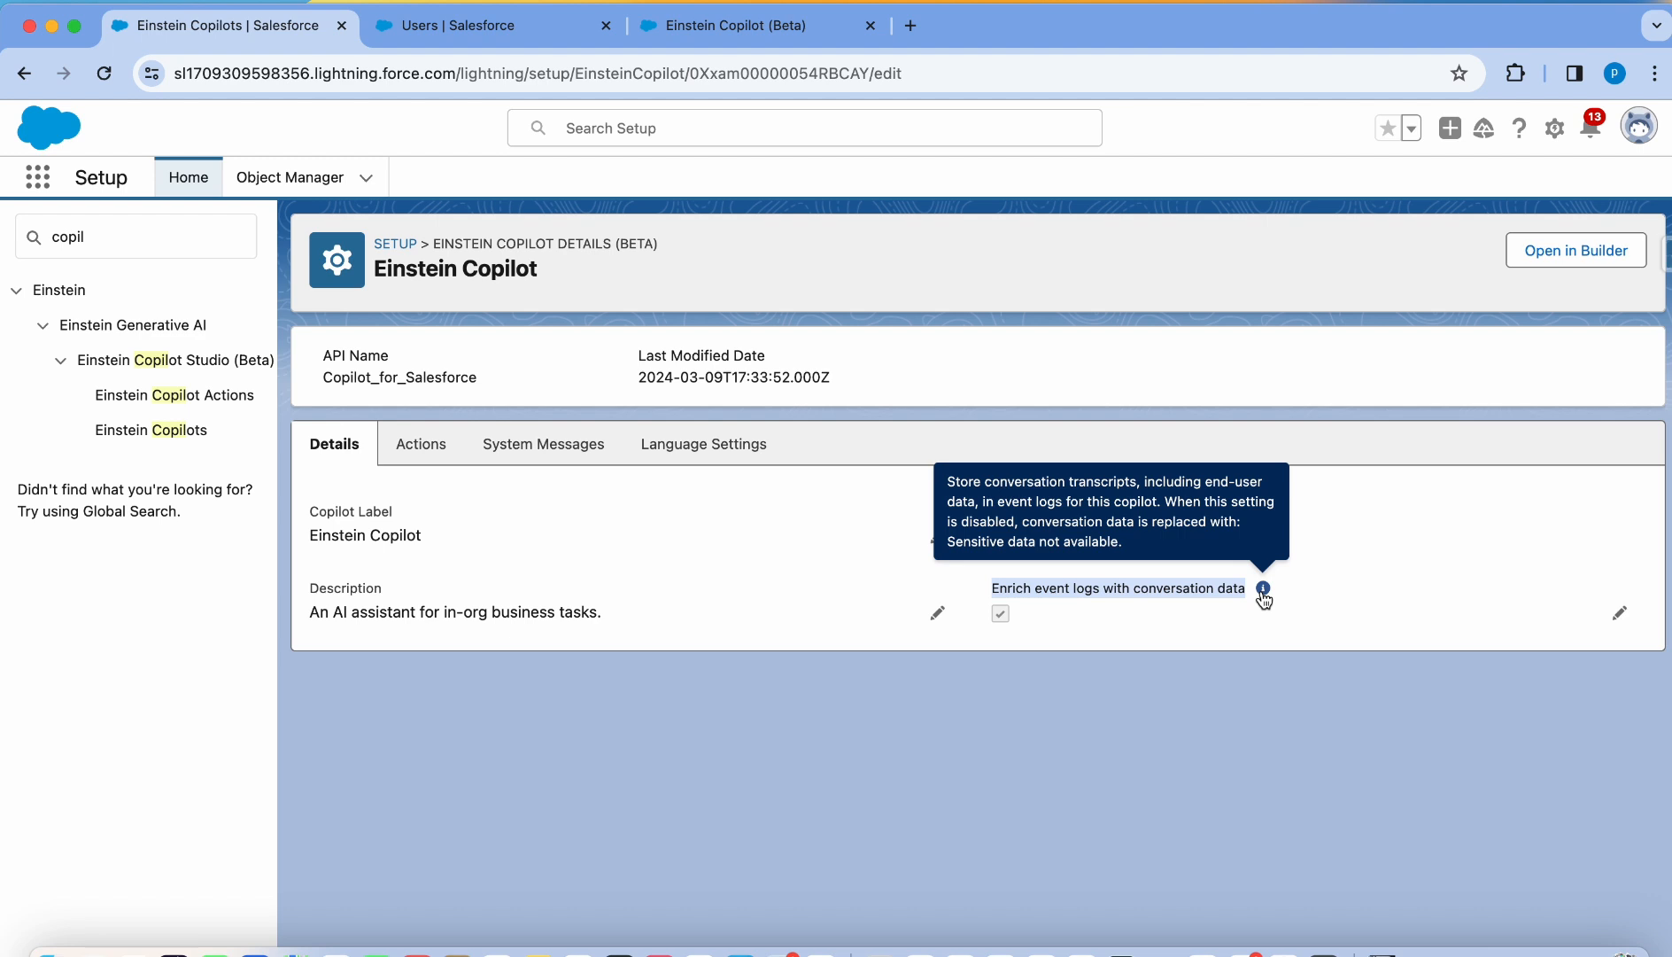
left_click(420, 443)
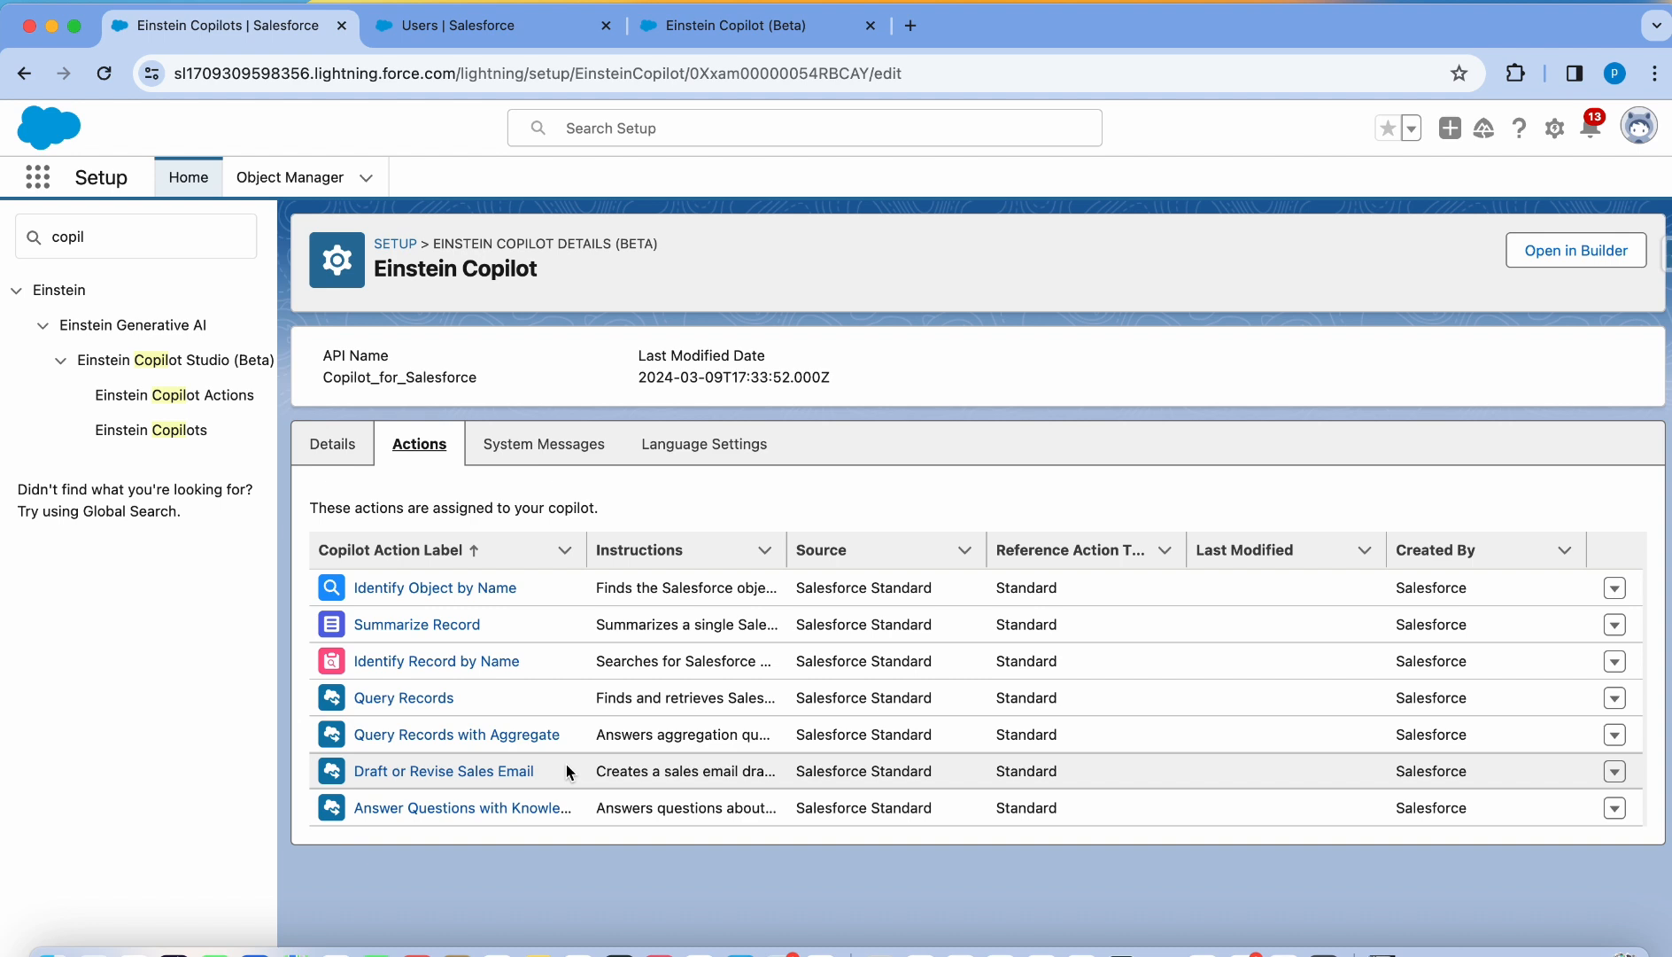
left_click(704, 444)
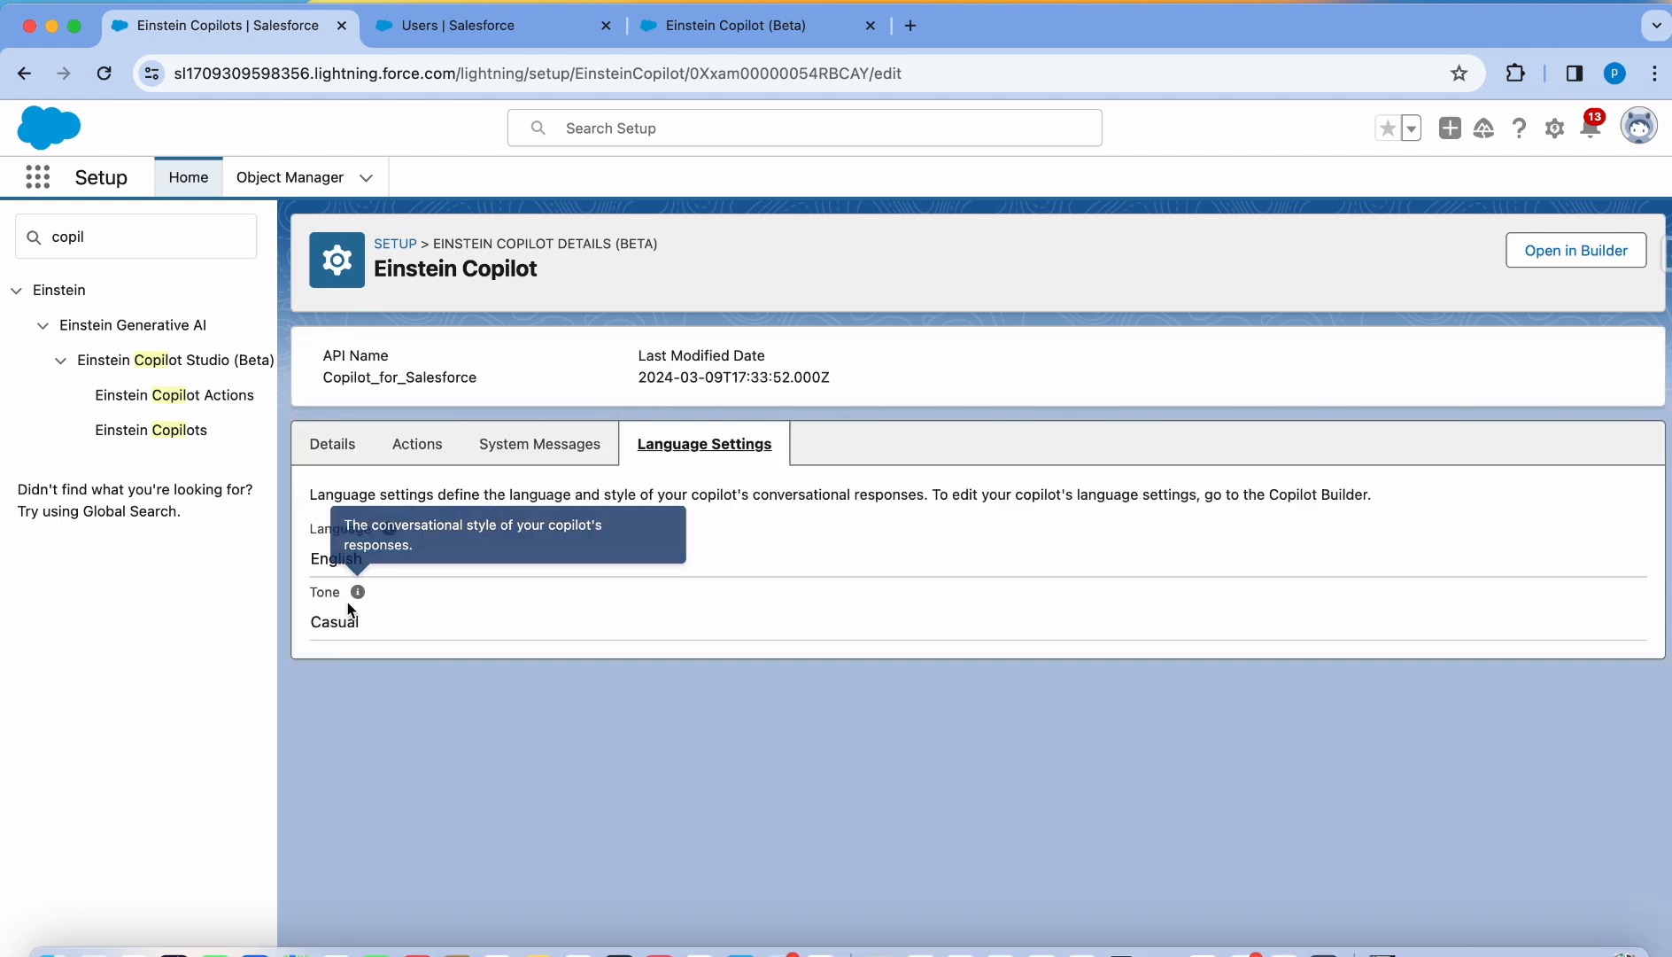
mouse_move(359, 596)
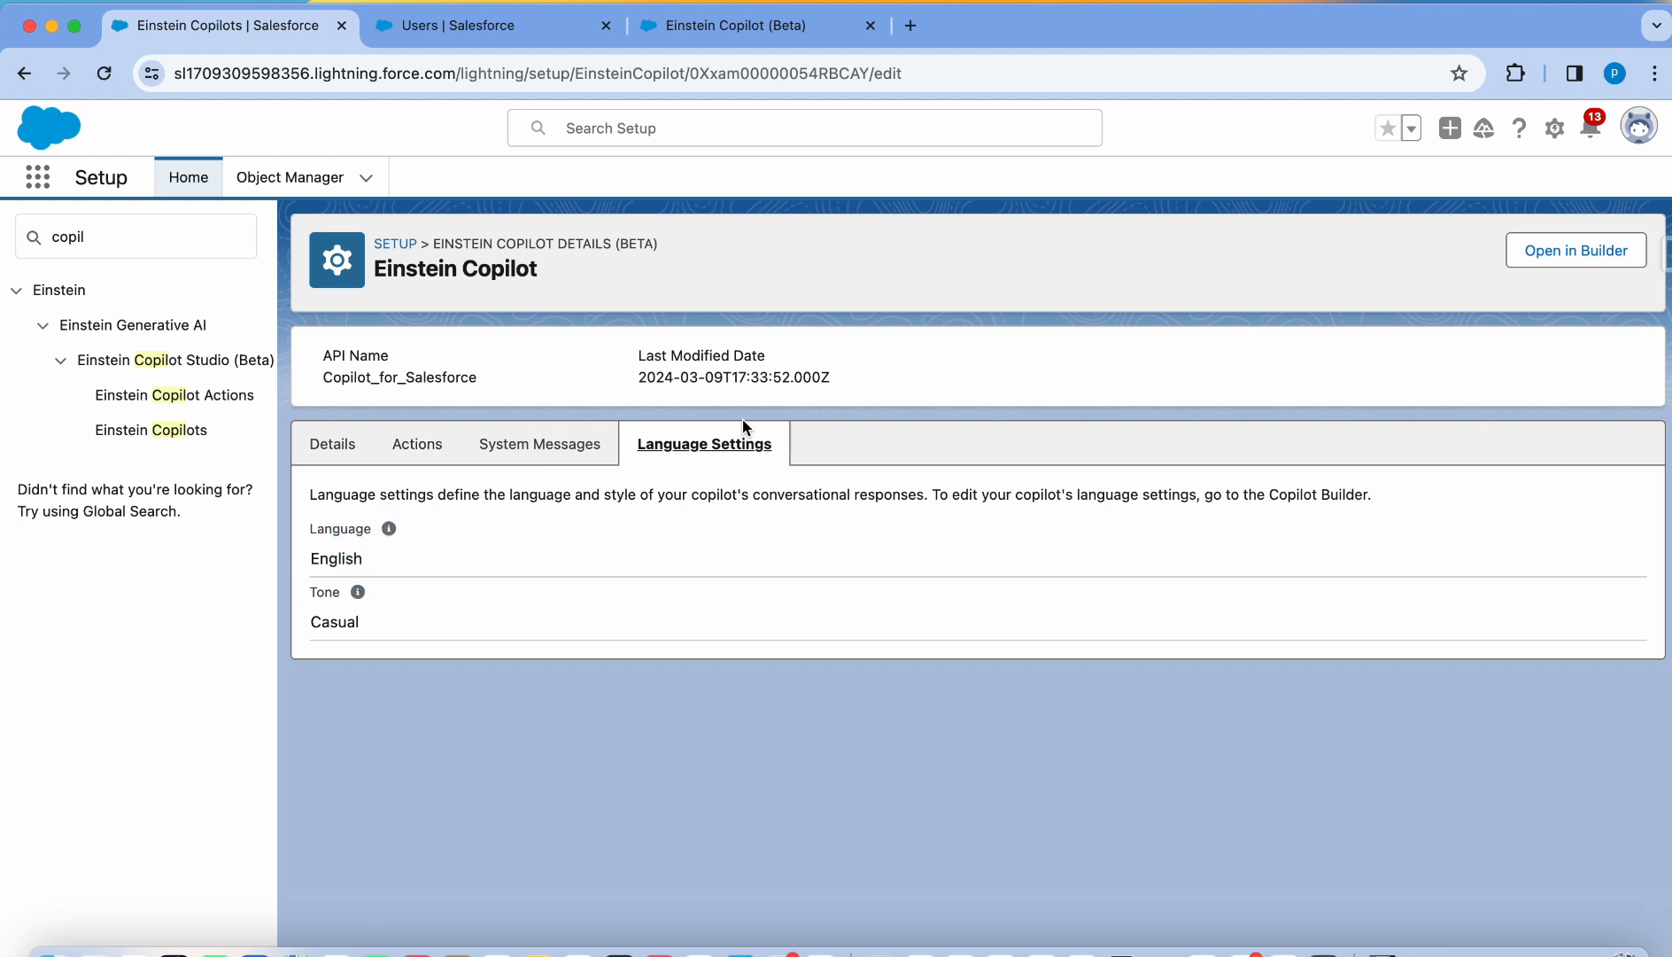
- Open the copilot in Copilot Builder and ask it in the conversation preview "how many opportunities were created in the year 2023?"
left_click(1557, 261)
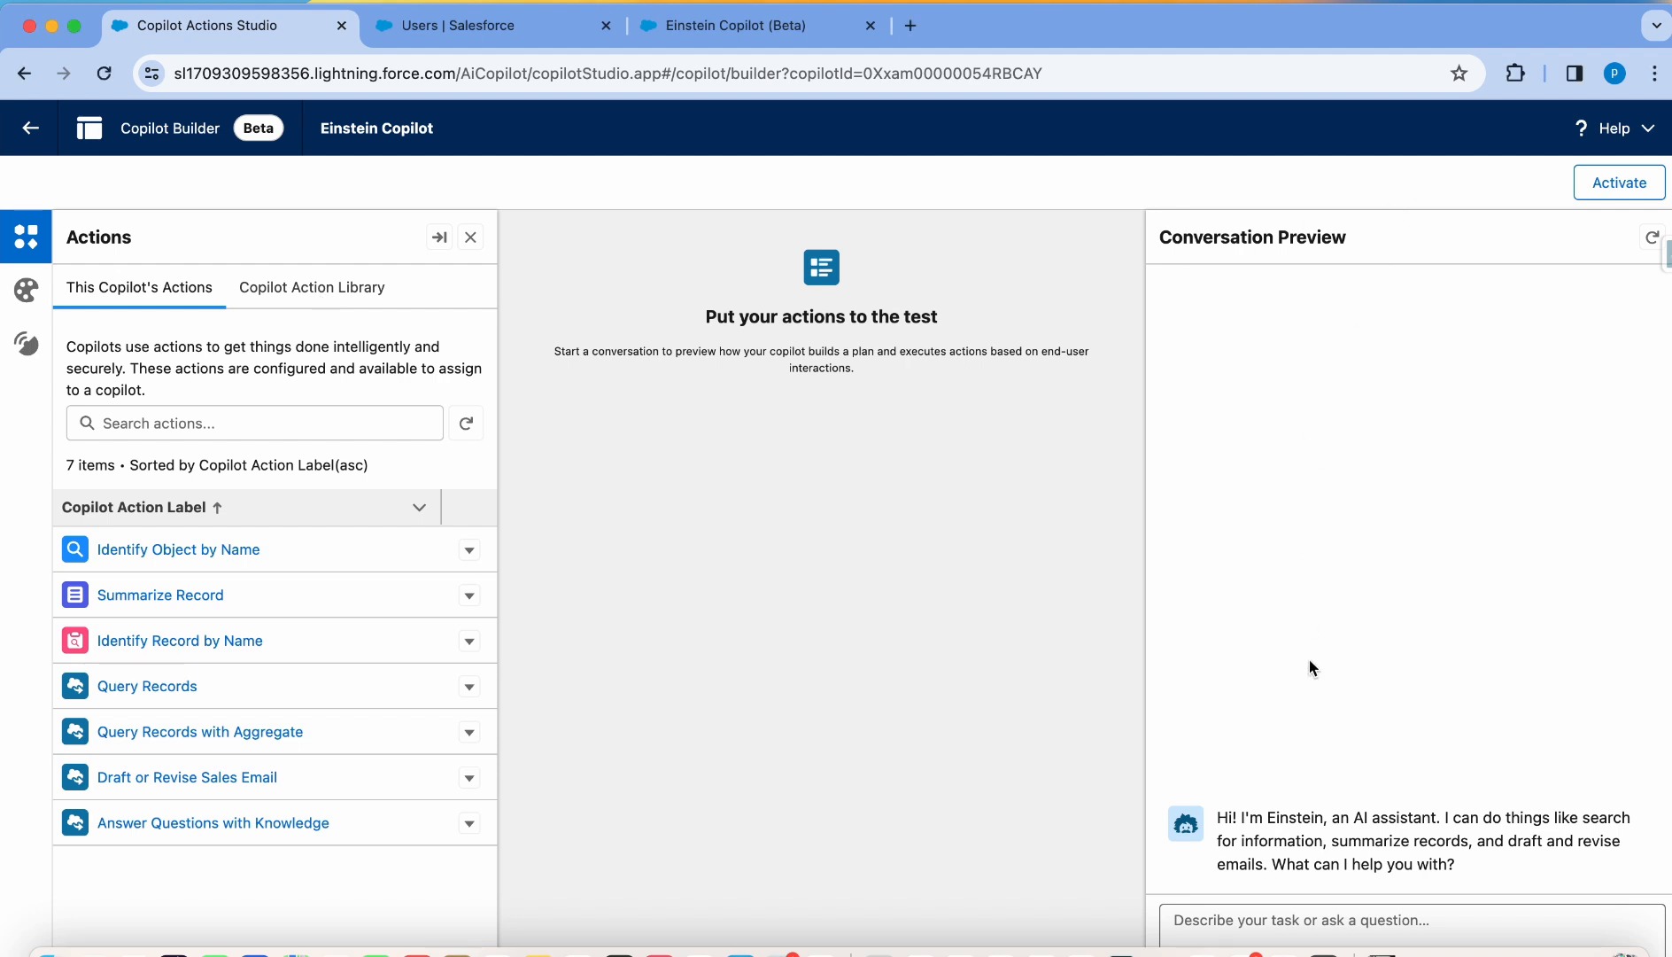
left_click(1281, 924)
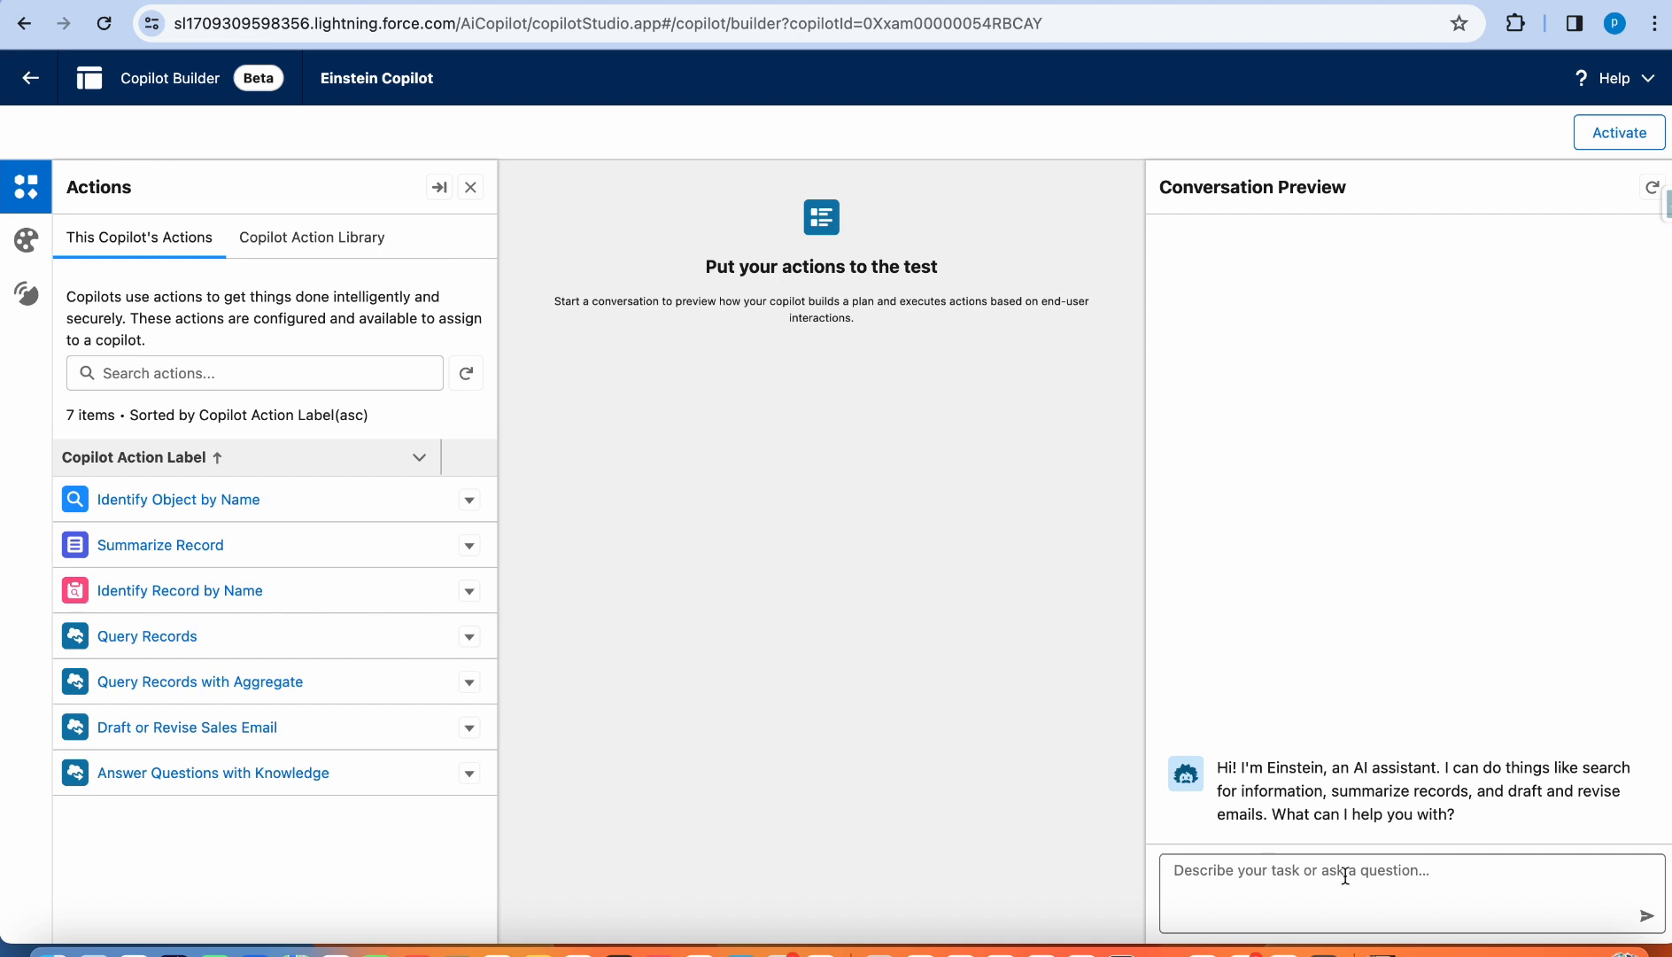
type("how many o")
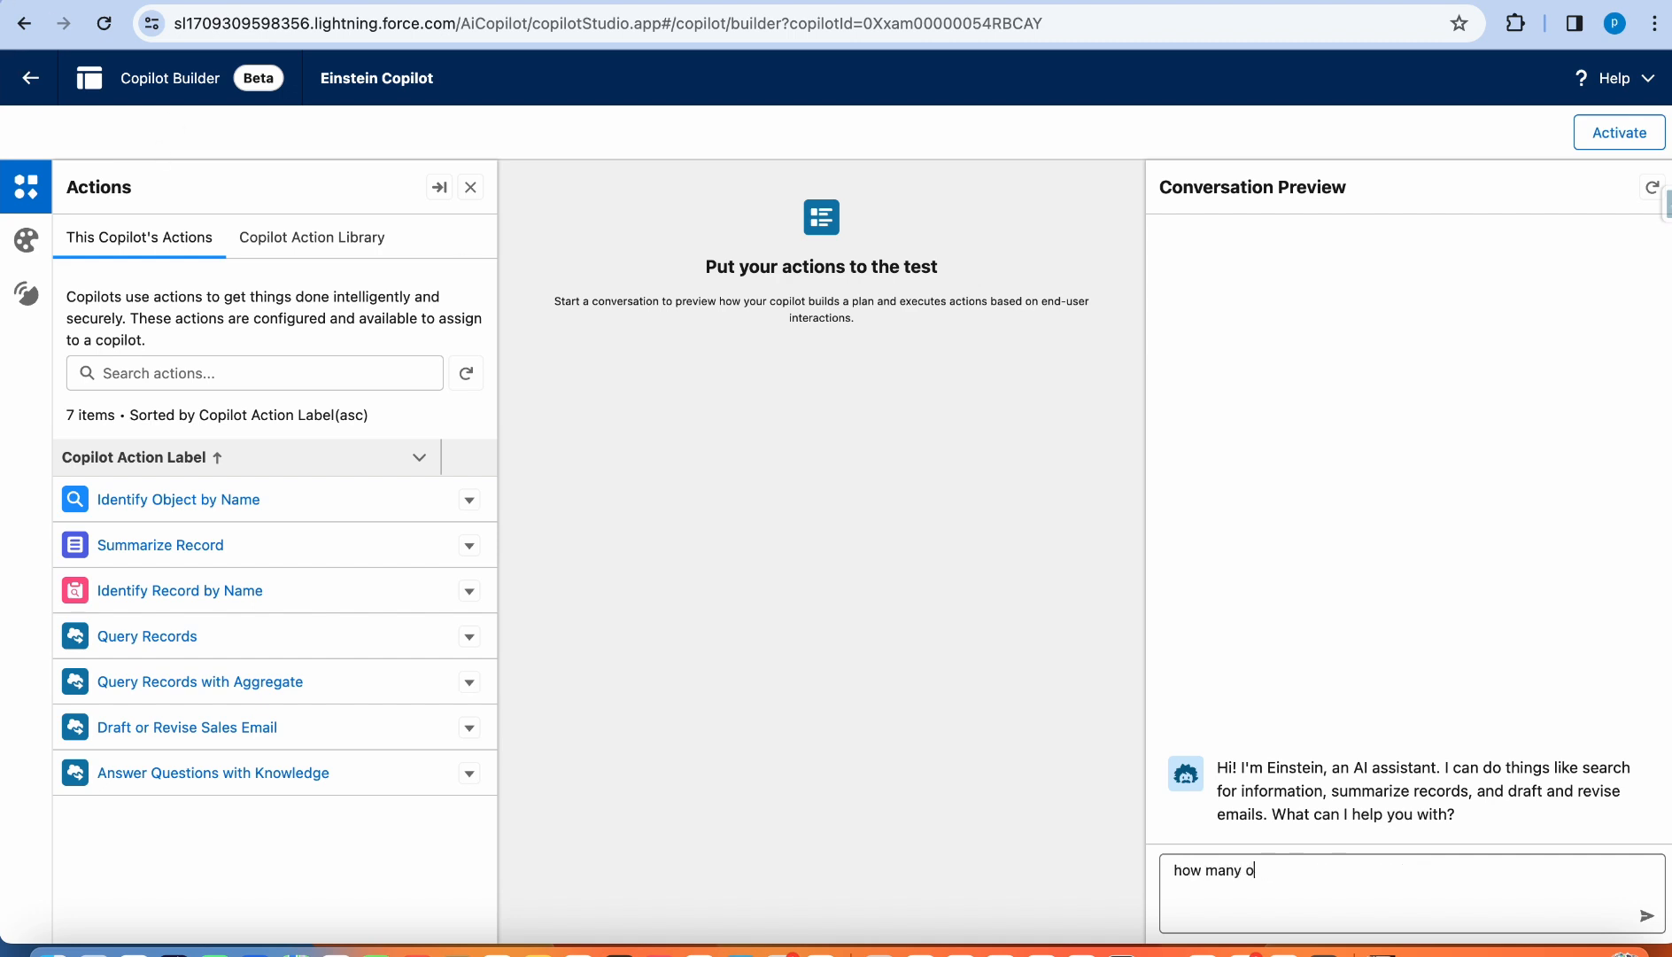
type("pportunities were created in the year 2023?")
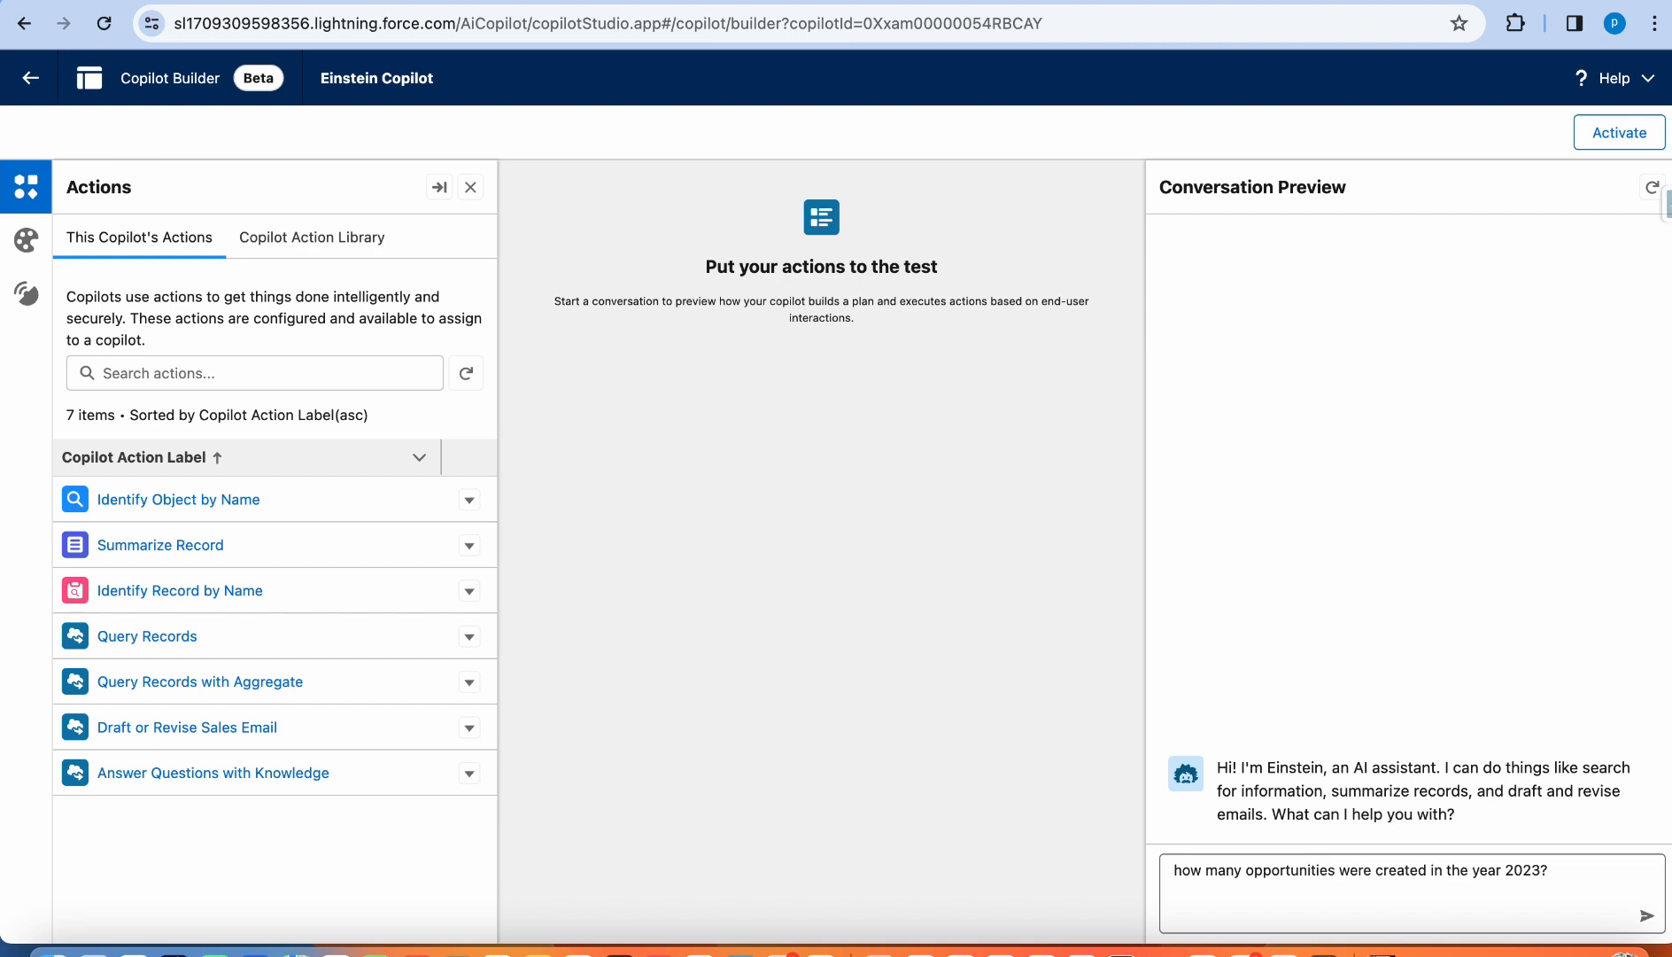
key("Return")
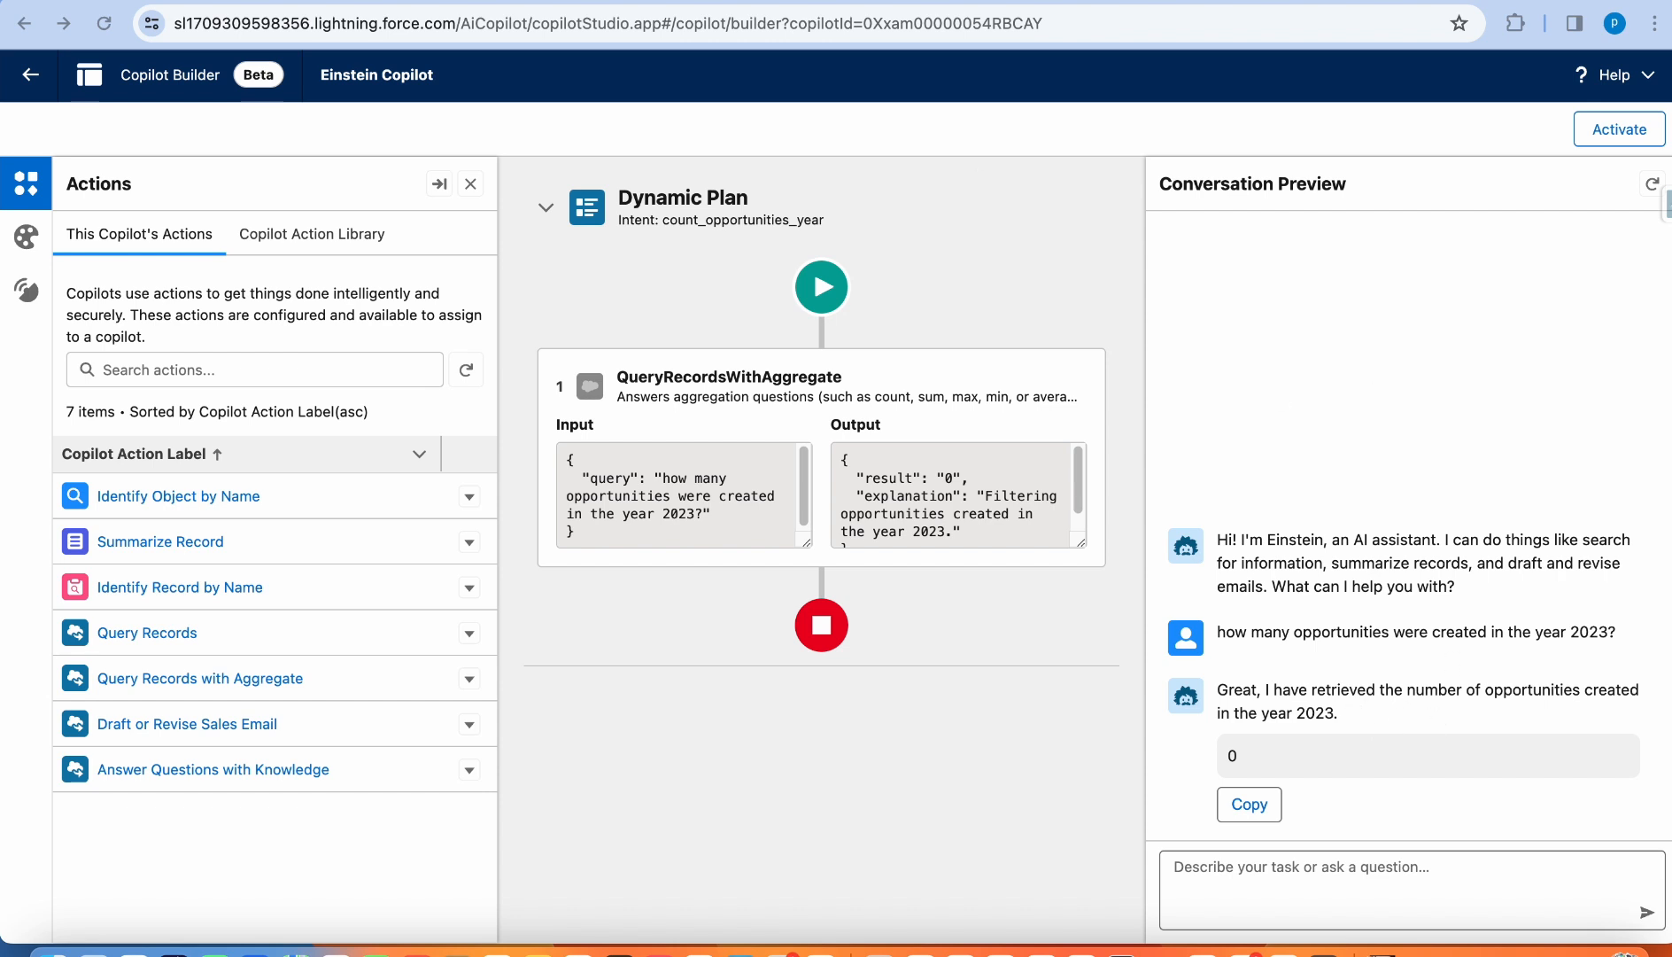
- Ask the copilot to "find all open opportunities and organize them in the order of amount from high to low"
left_click(1195, 859)
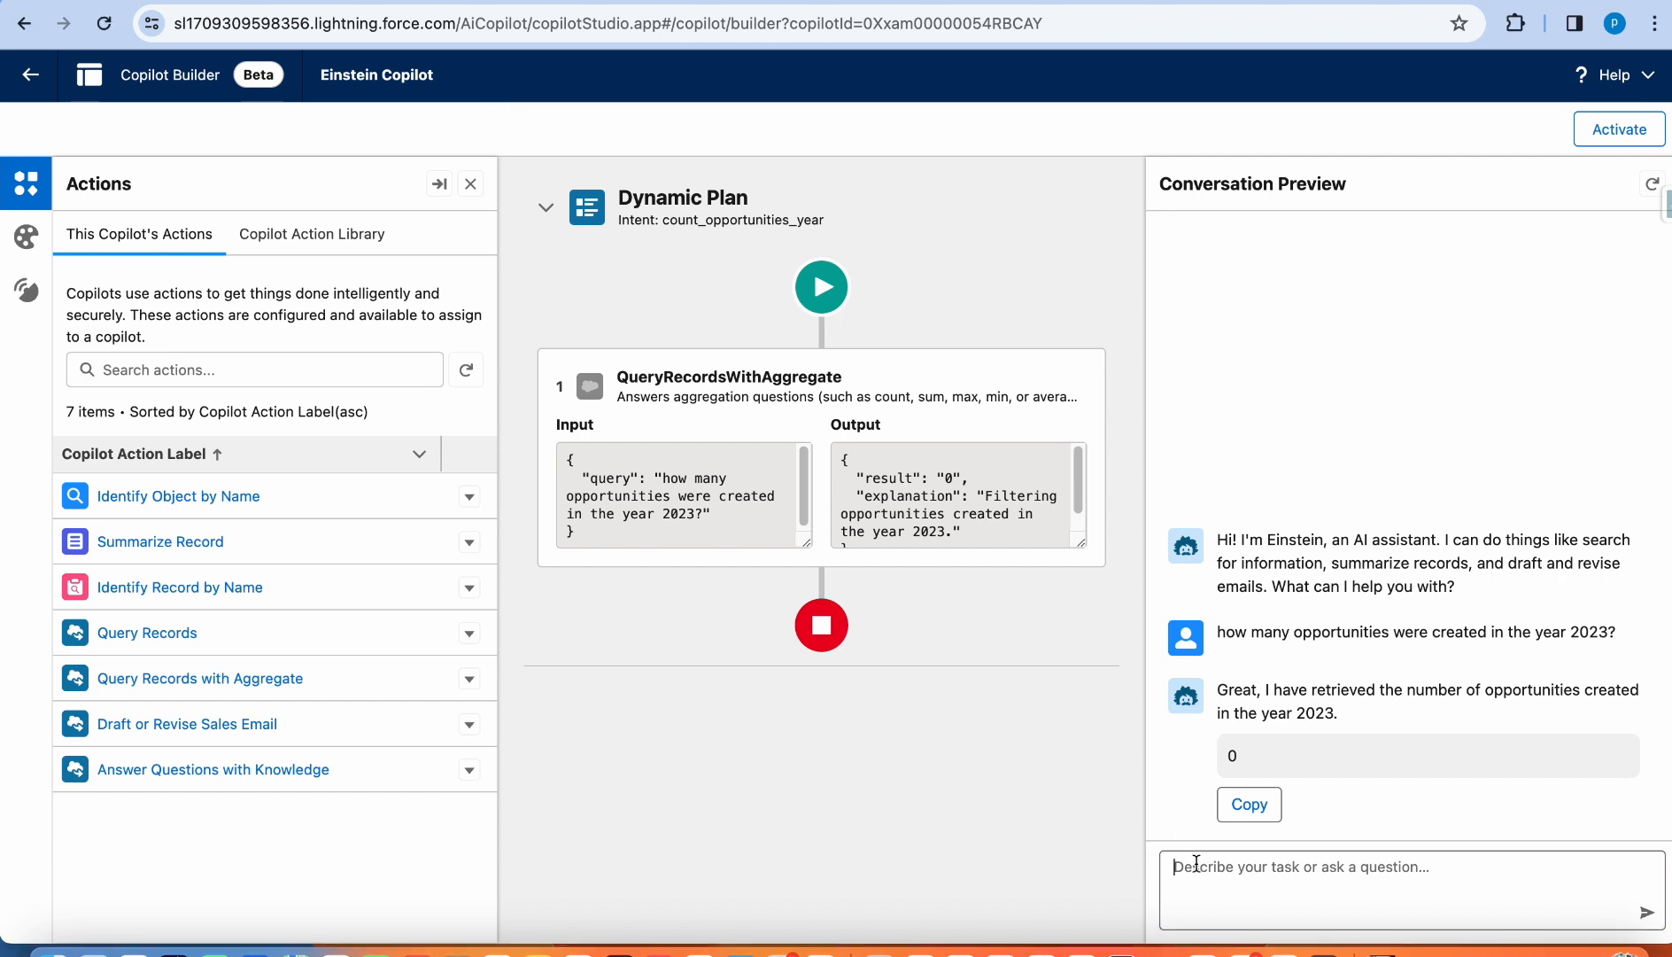
type("find all open opportunities and organize them in the order of amount from high to low")
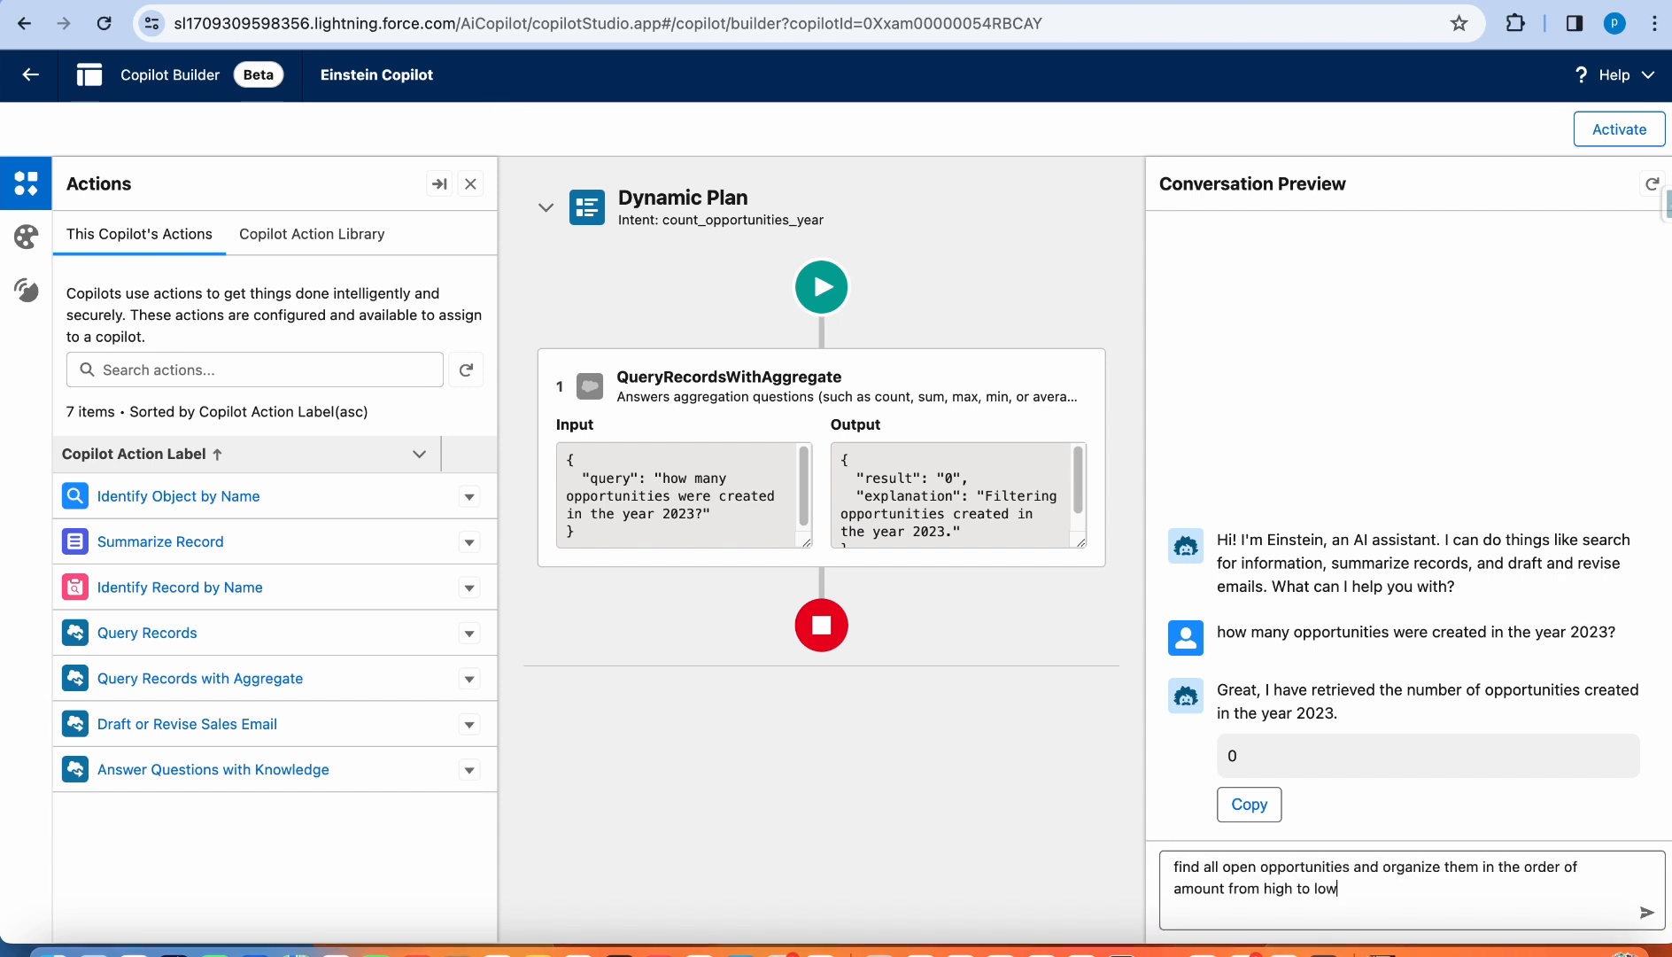
key("Return")
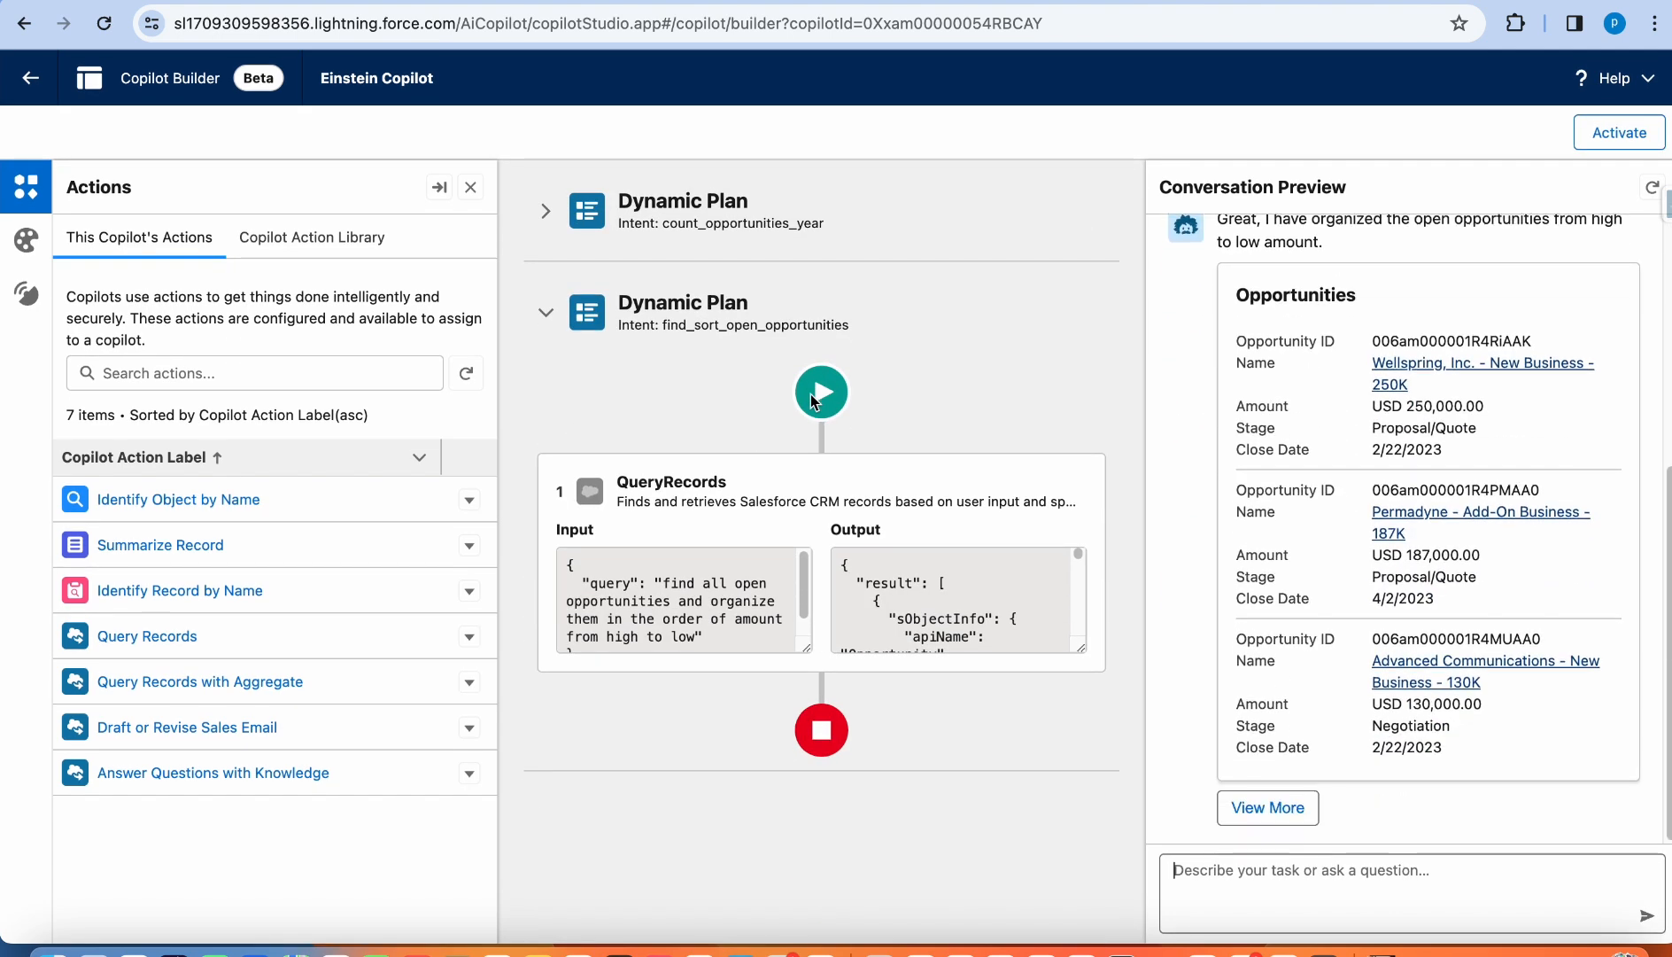
- Expand the count_opportunities_year plan and examine the QueryRecords input and output of the find_sort_open_opportunities plan
left_click(572, 220)
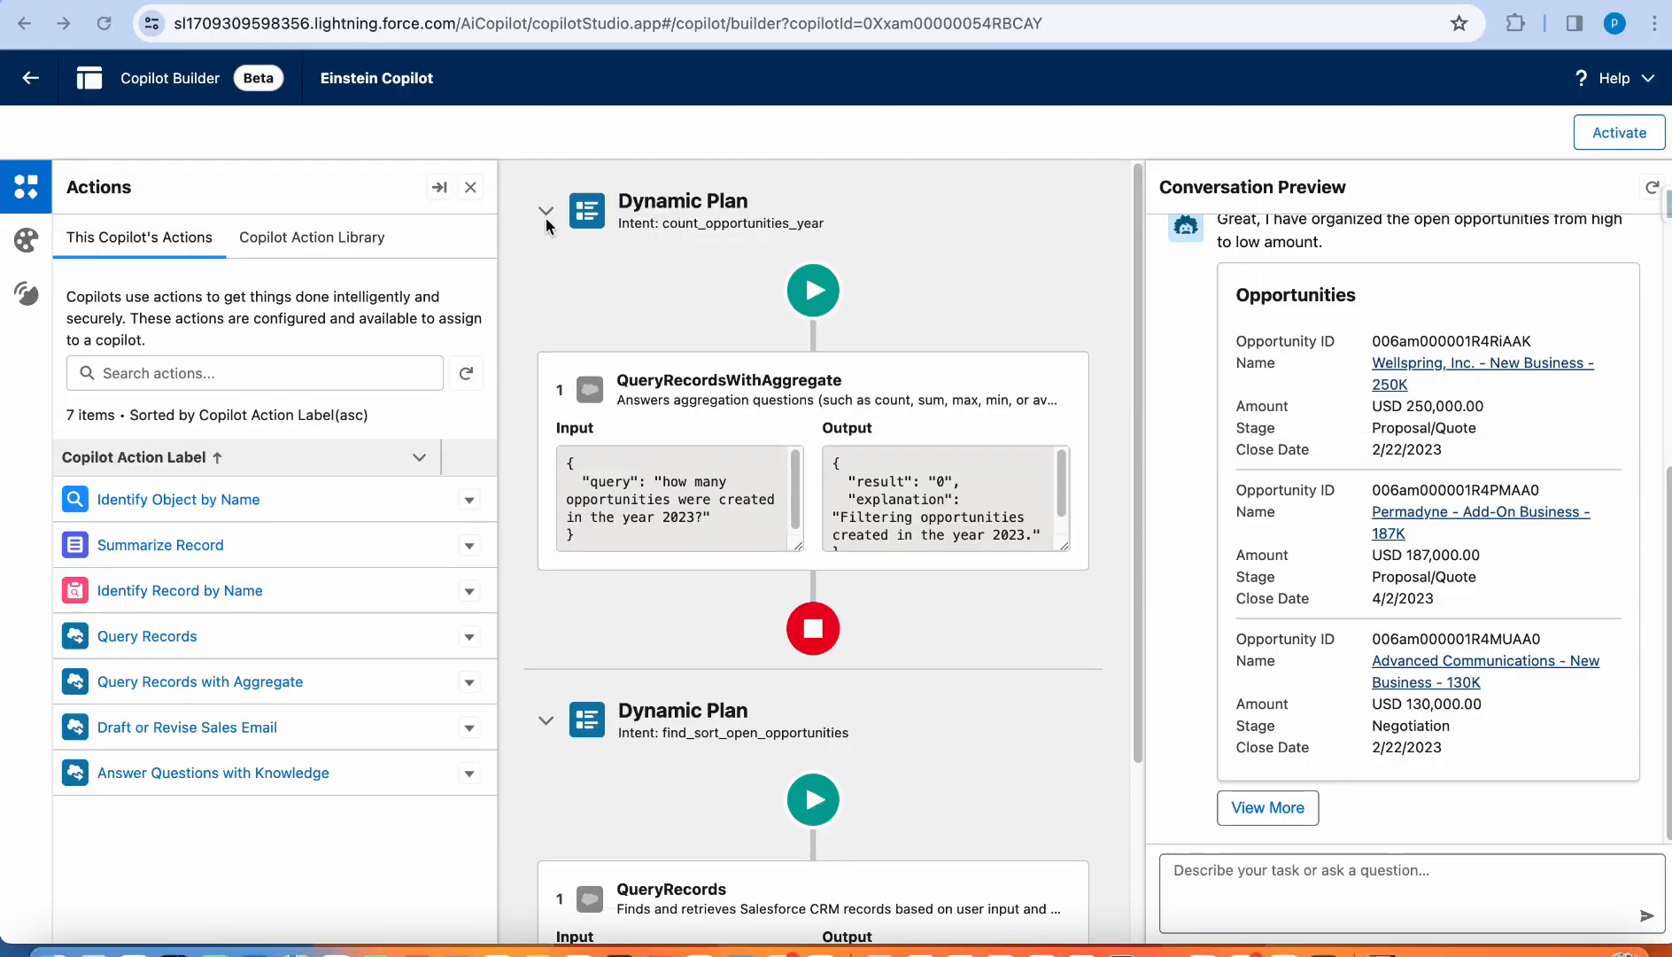
scroll(696, 687, "down", 3)
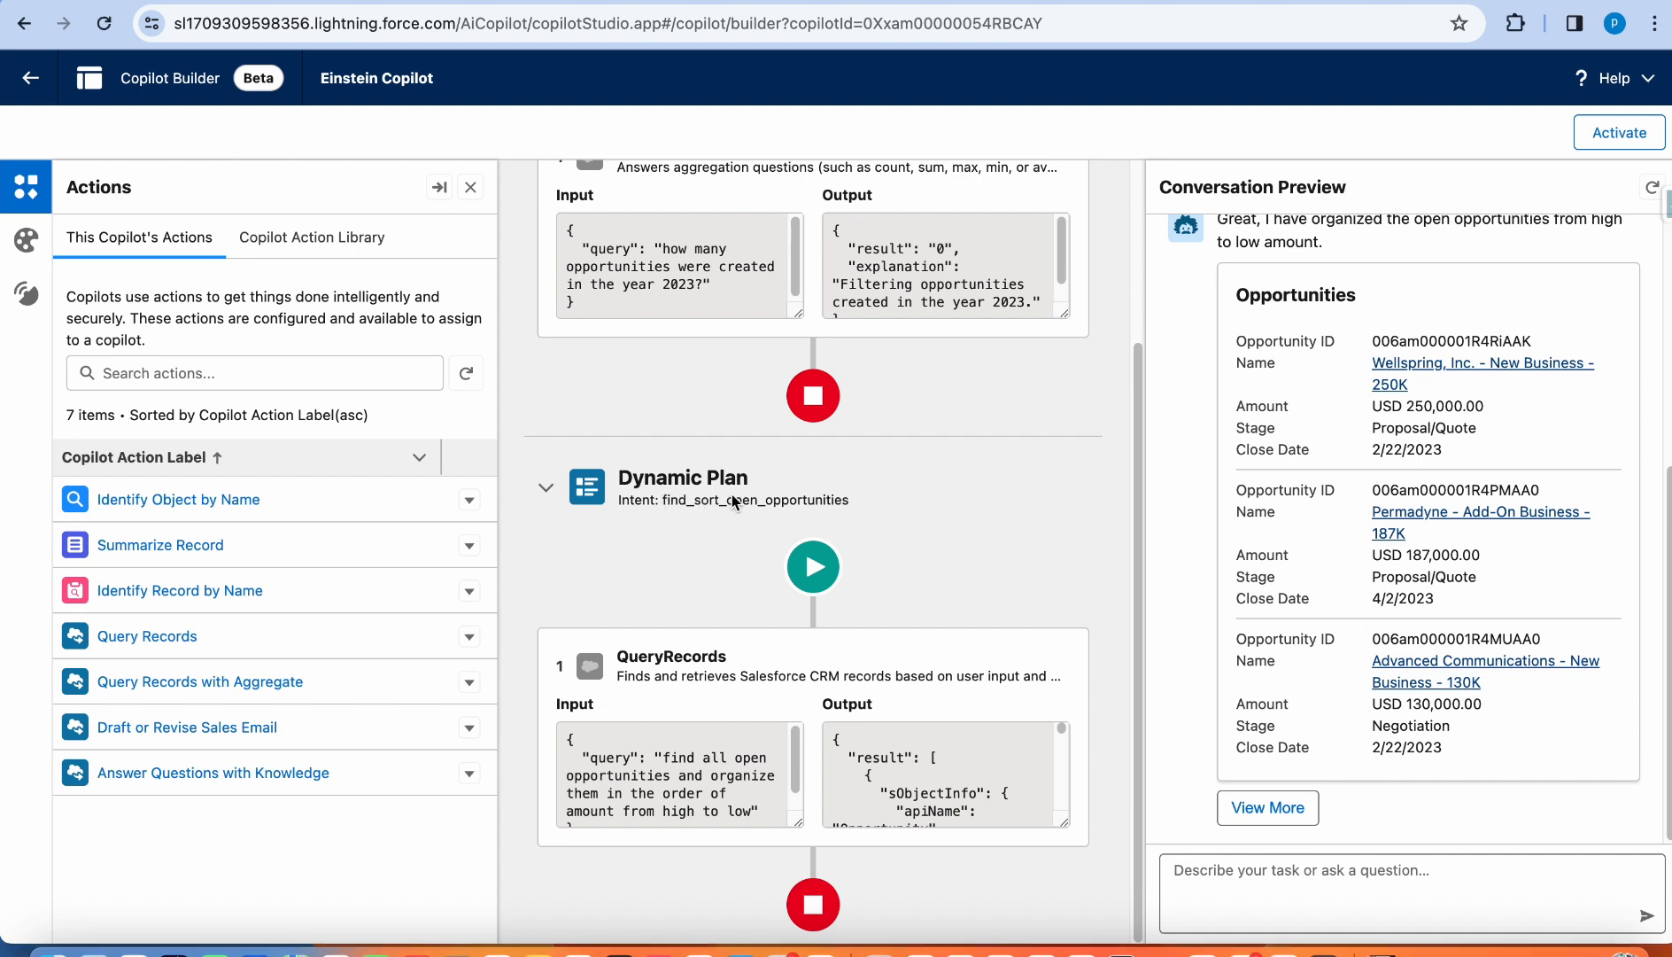
left_click_drag(851, 503, 659, 509)
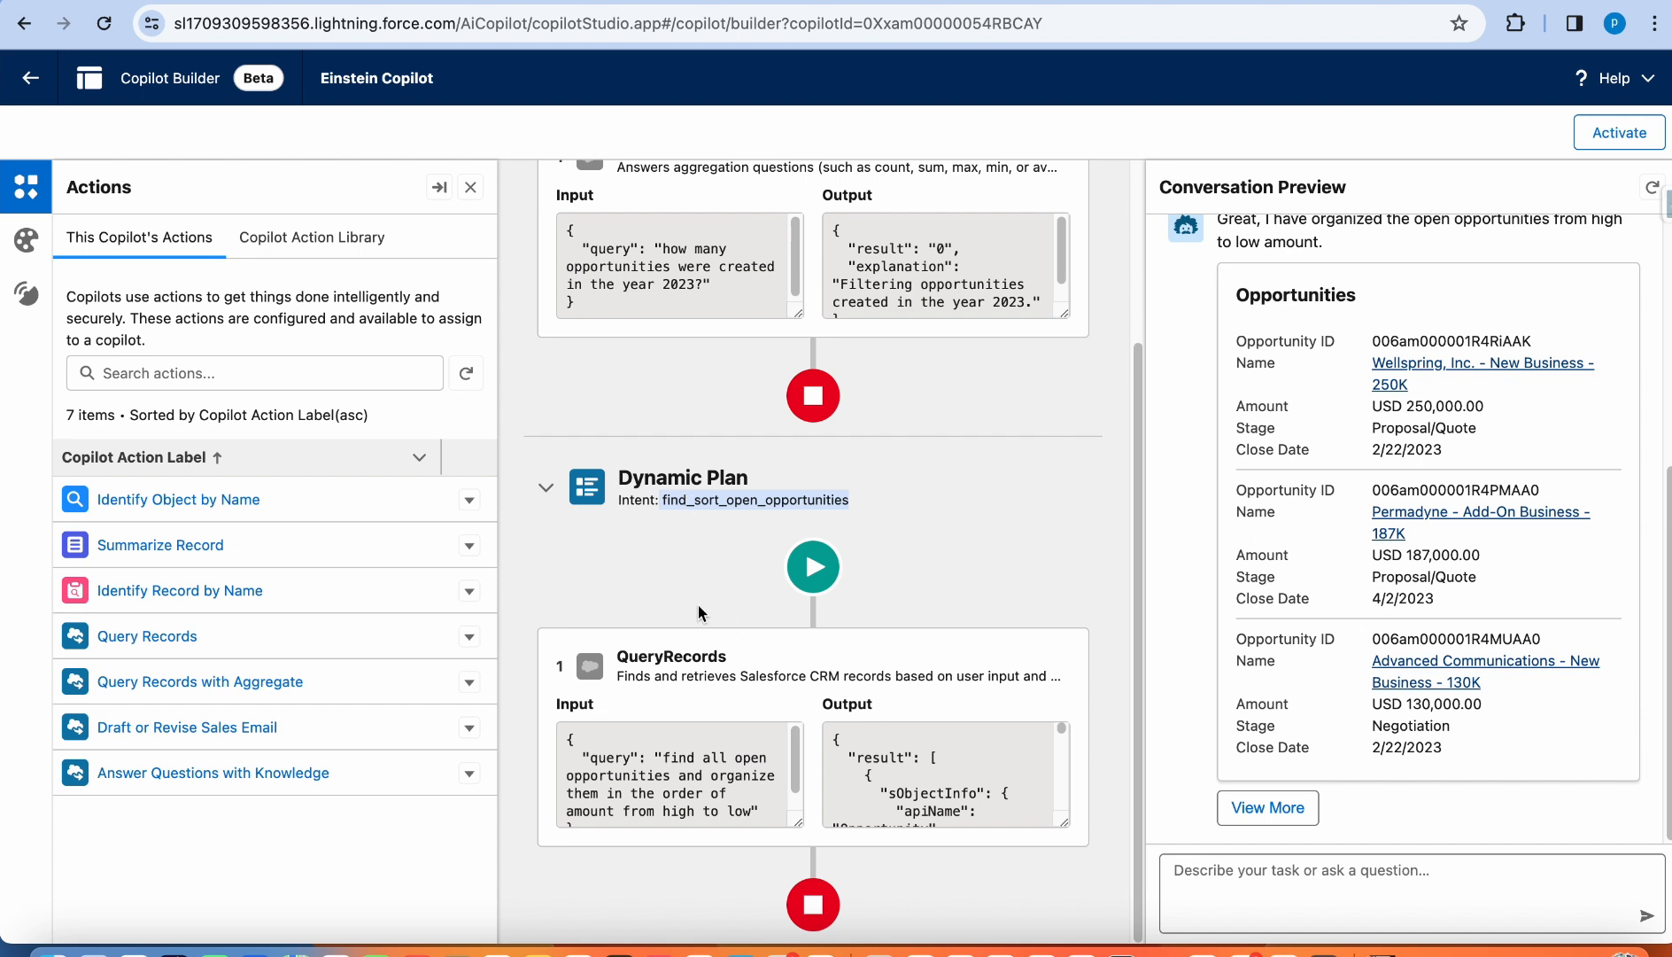
scroll(718, 745, "down", 1)
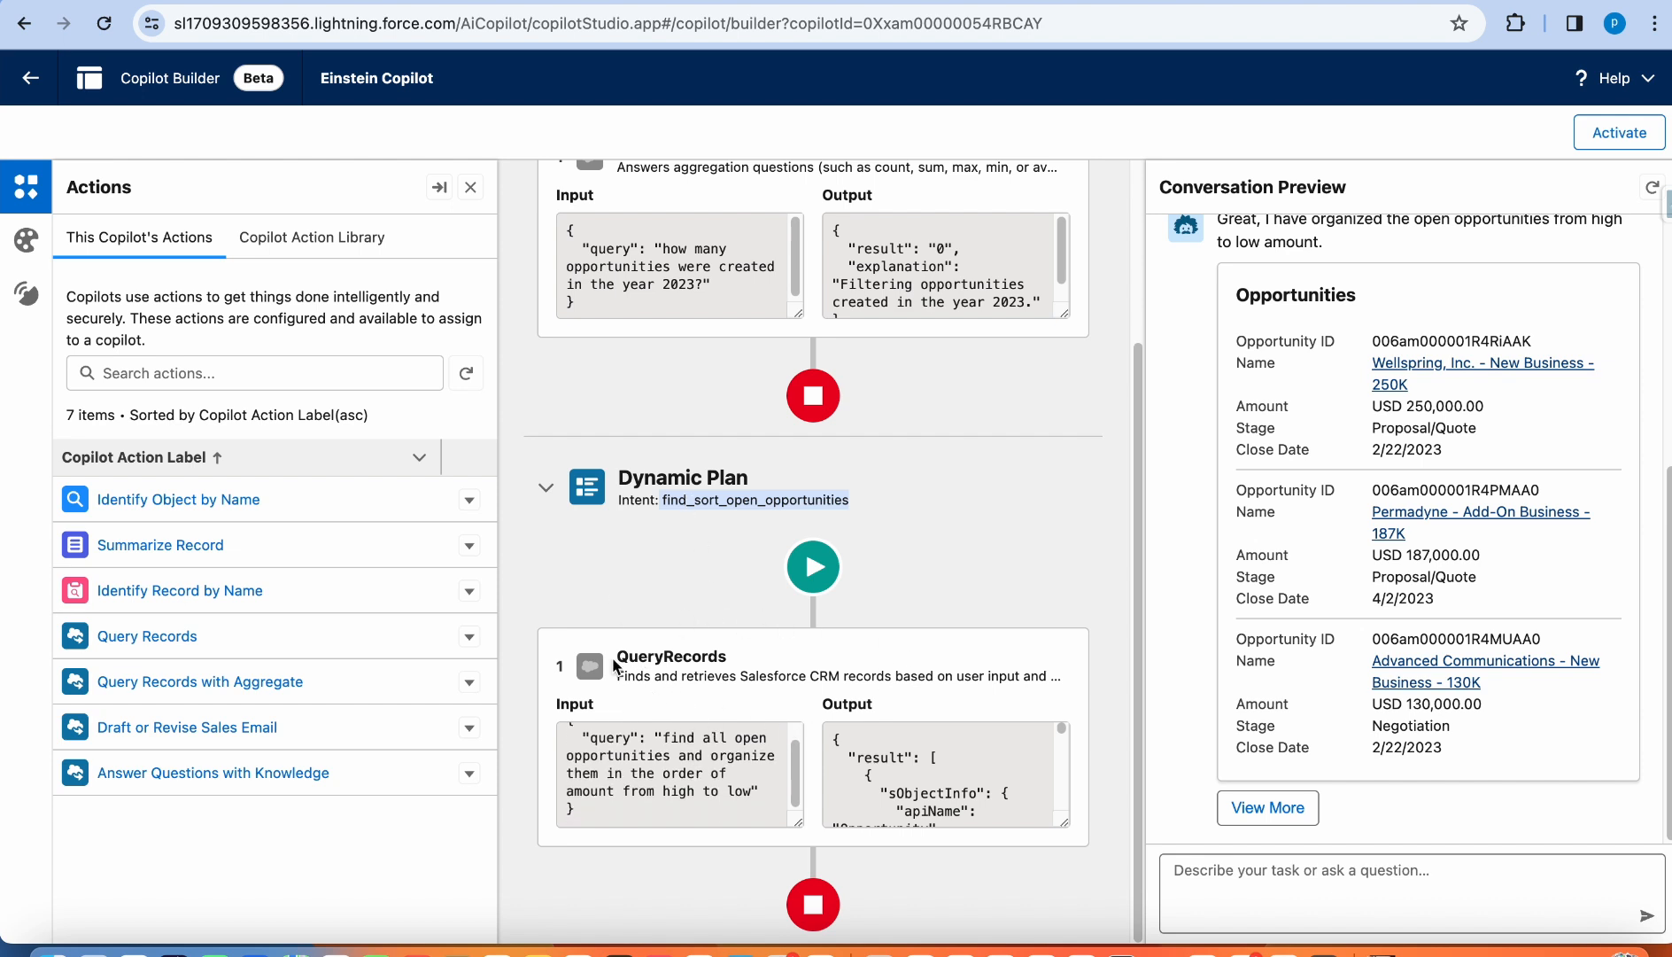
left_click_drag(618, 656, 740, 658)
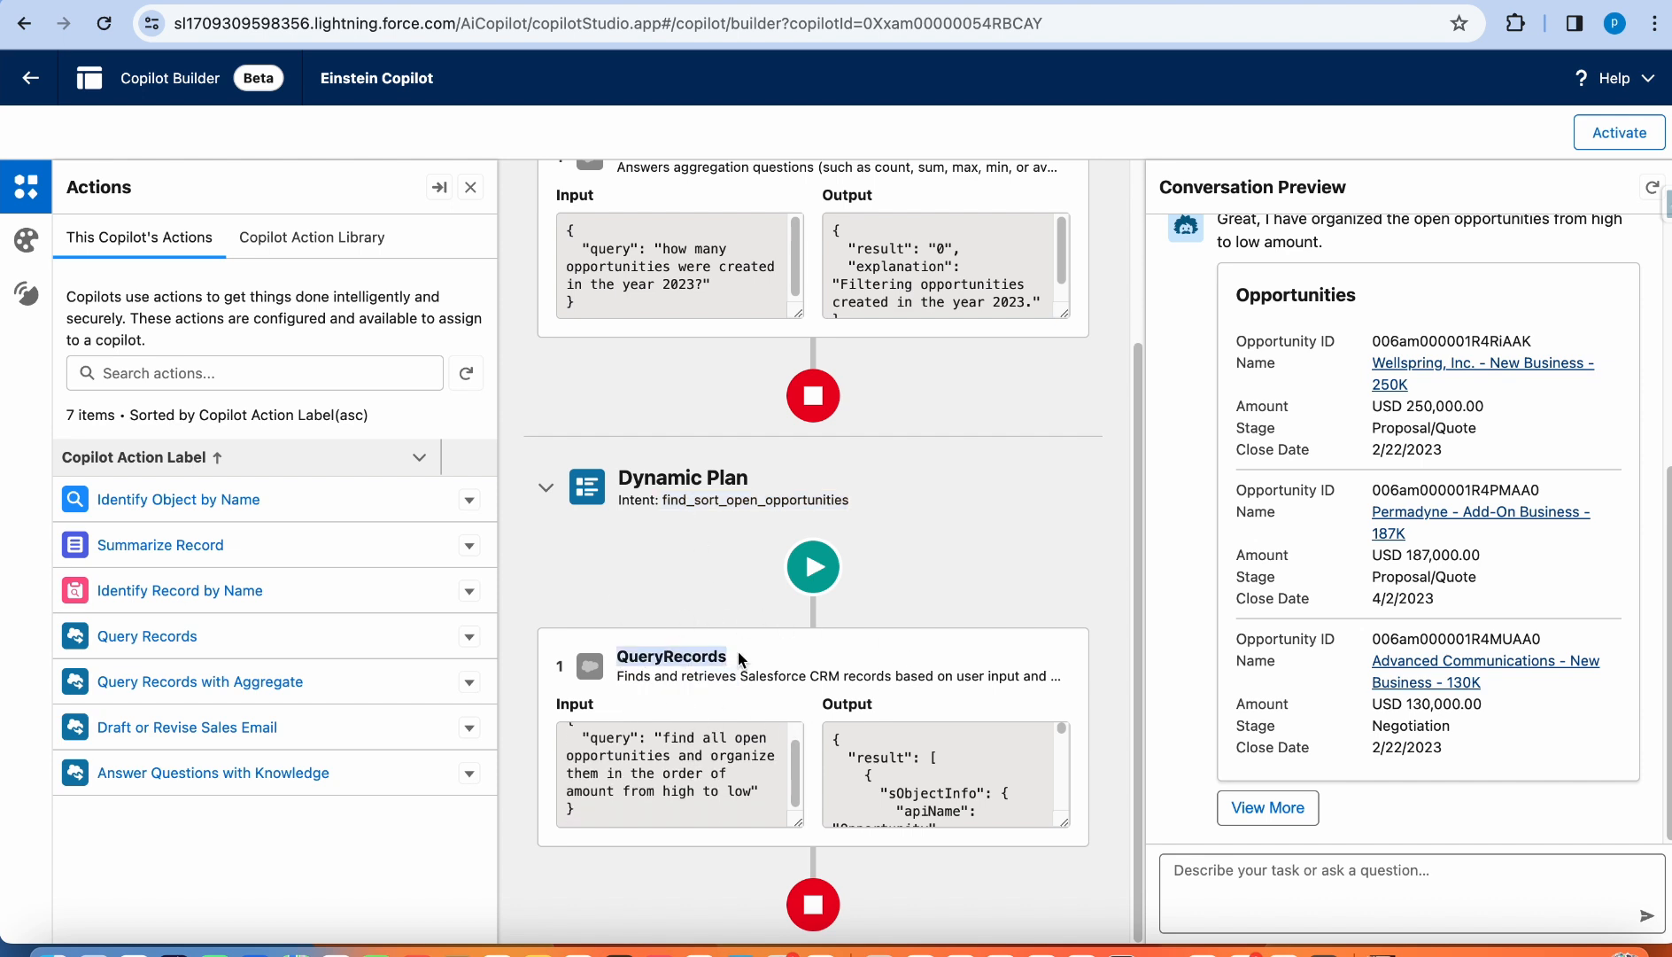
scroll(709, 771, "up", 2)
left_click(591, 759)
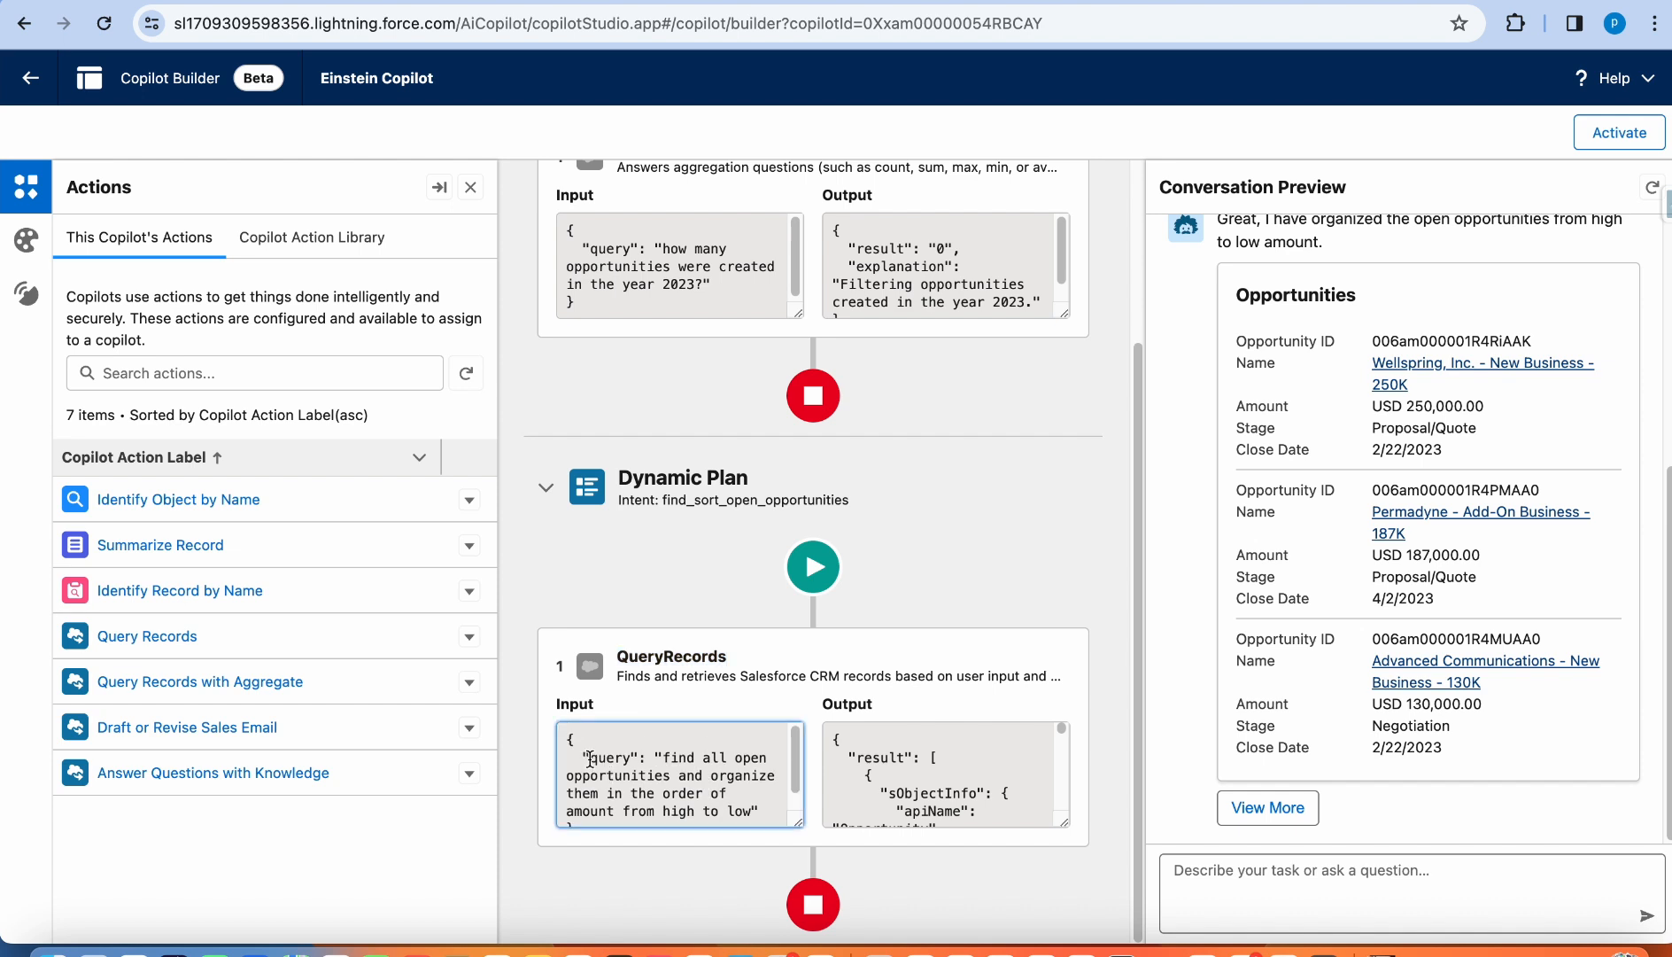
left_click_drag(665, 759, 976, 804)
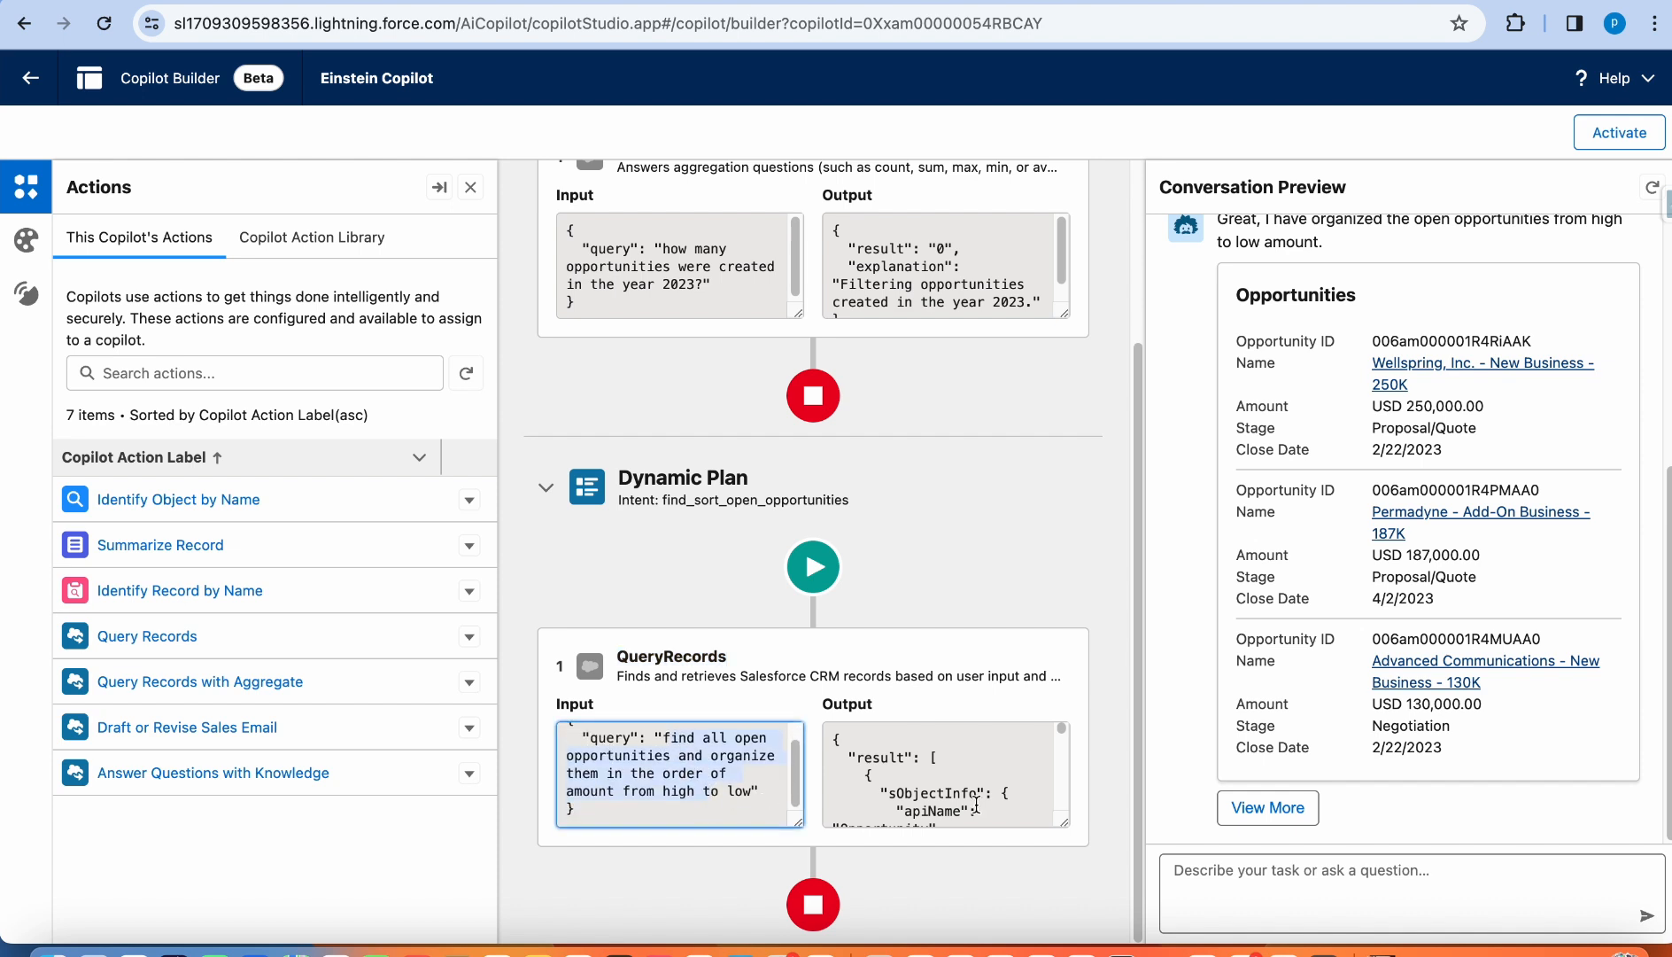
scroll(974, 797, "down", 3)
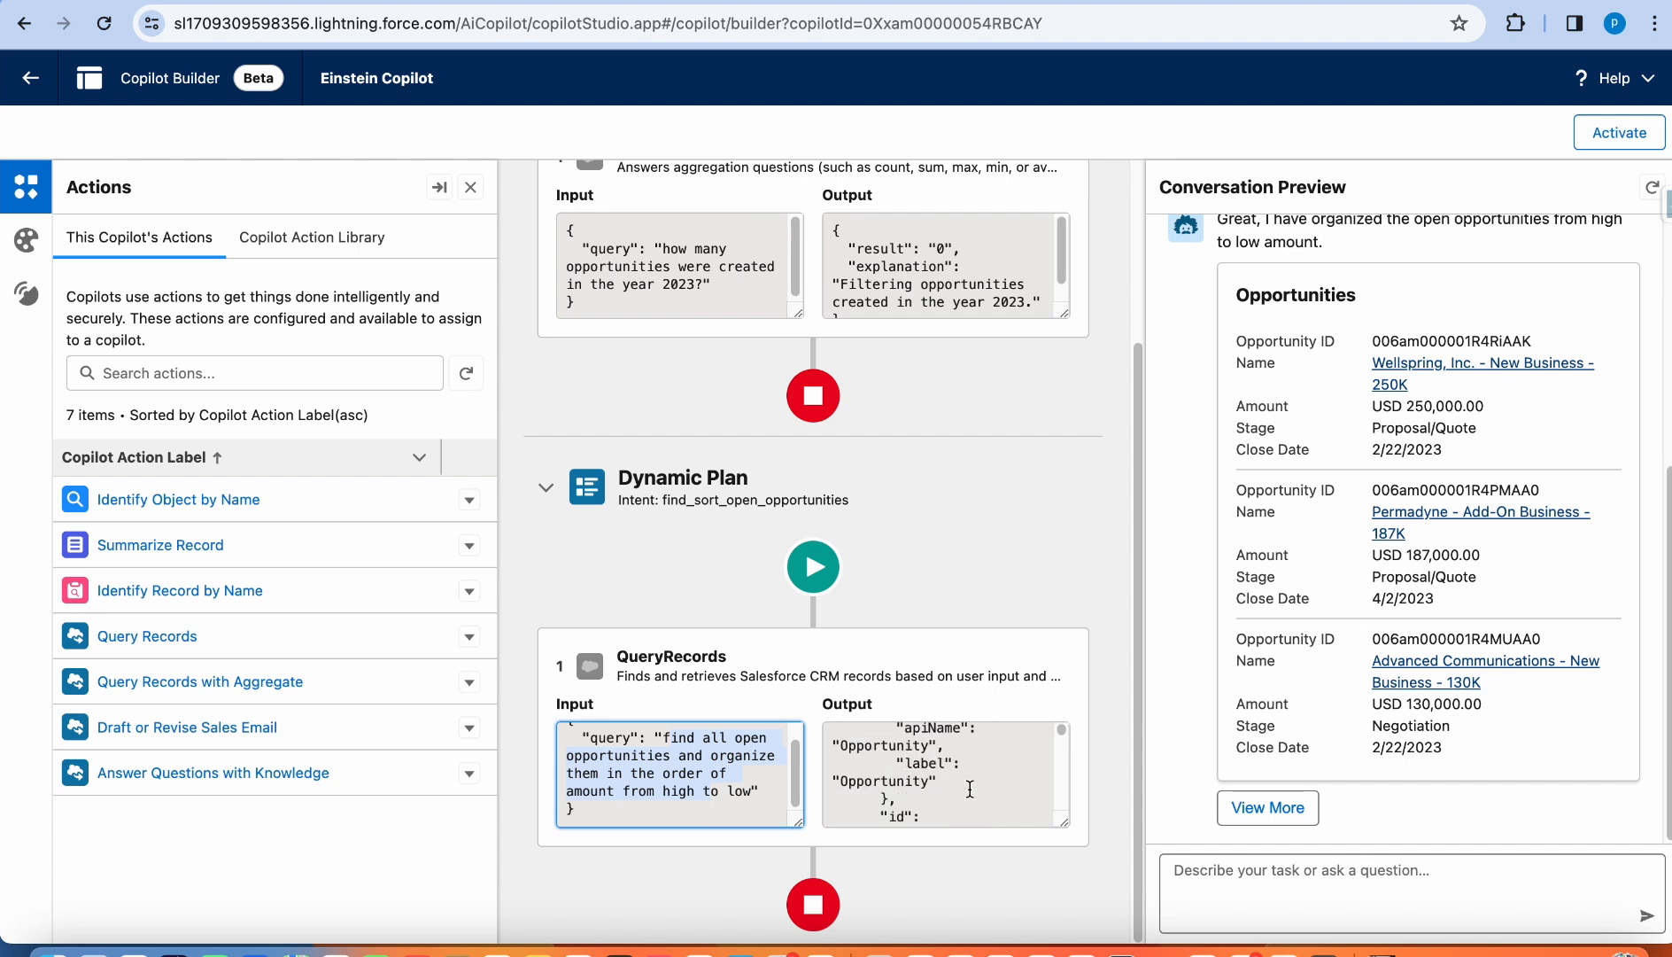
scroll(970, 788, "down", 10)
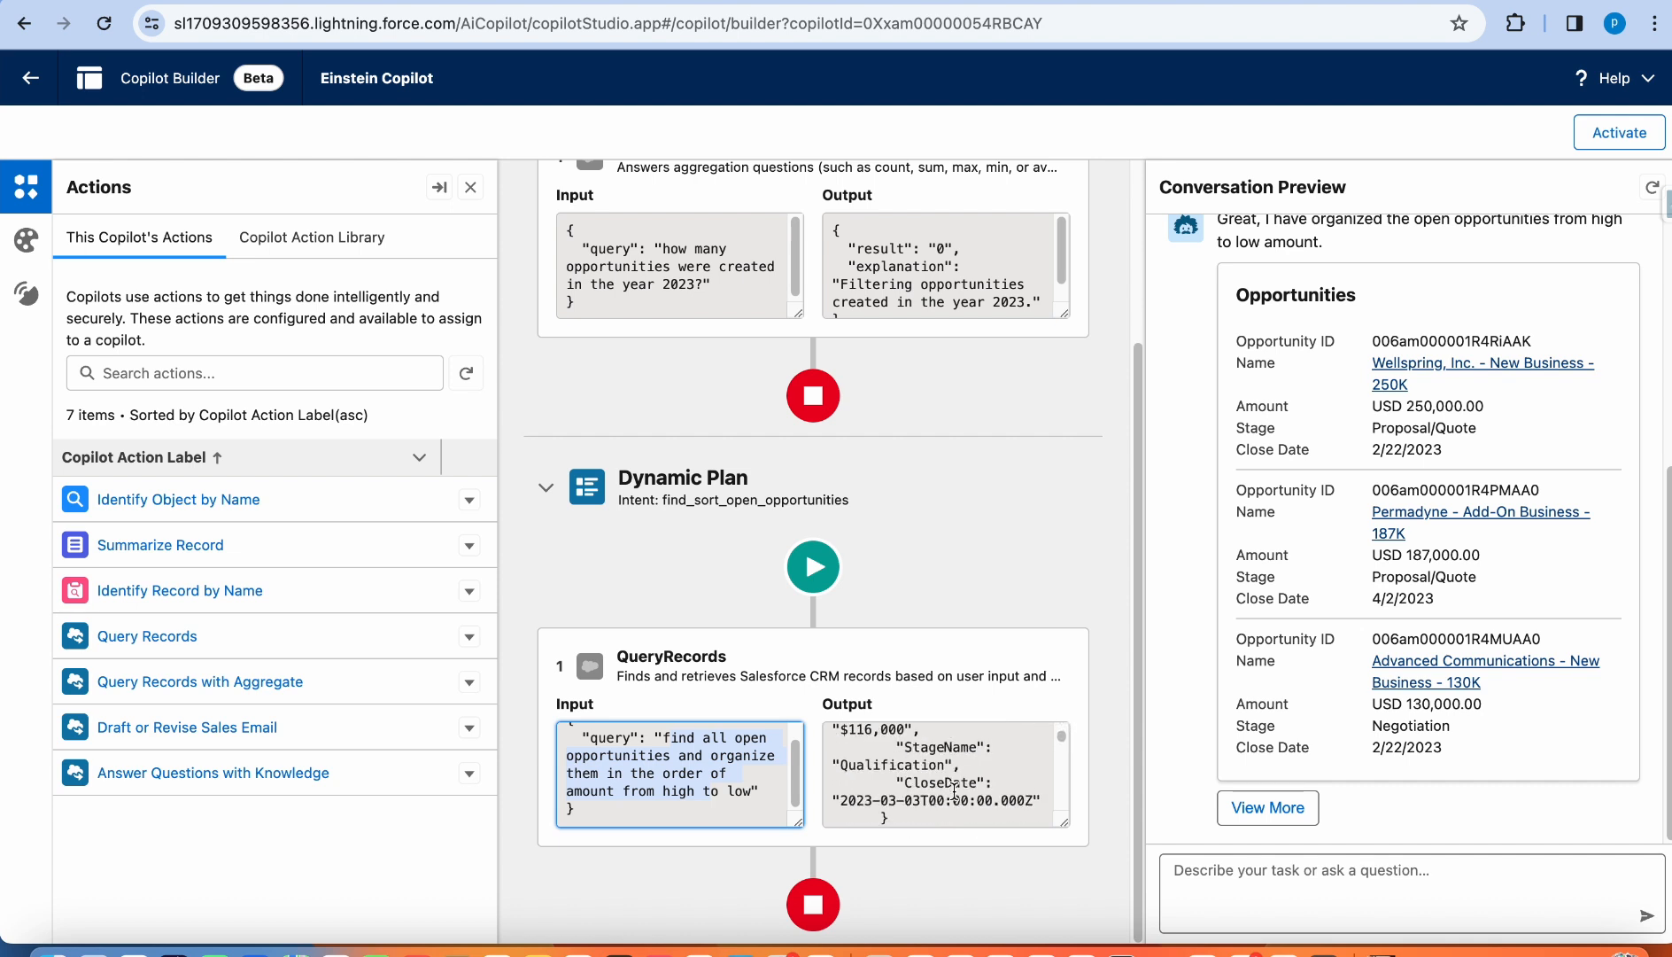
- Check the names and amounts of the opportunities listed in the copilot's reply for their sort order
scroll(1472, 572, "up", 3)
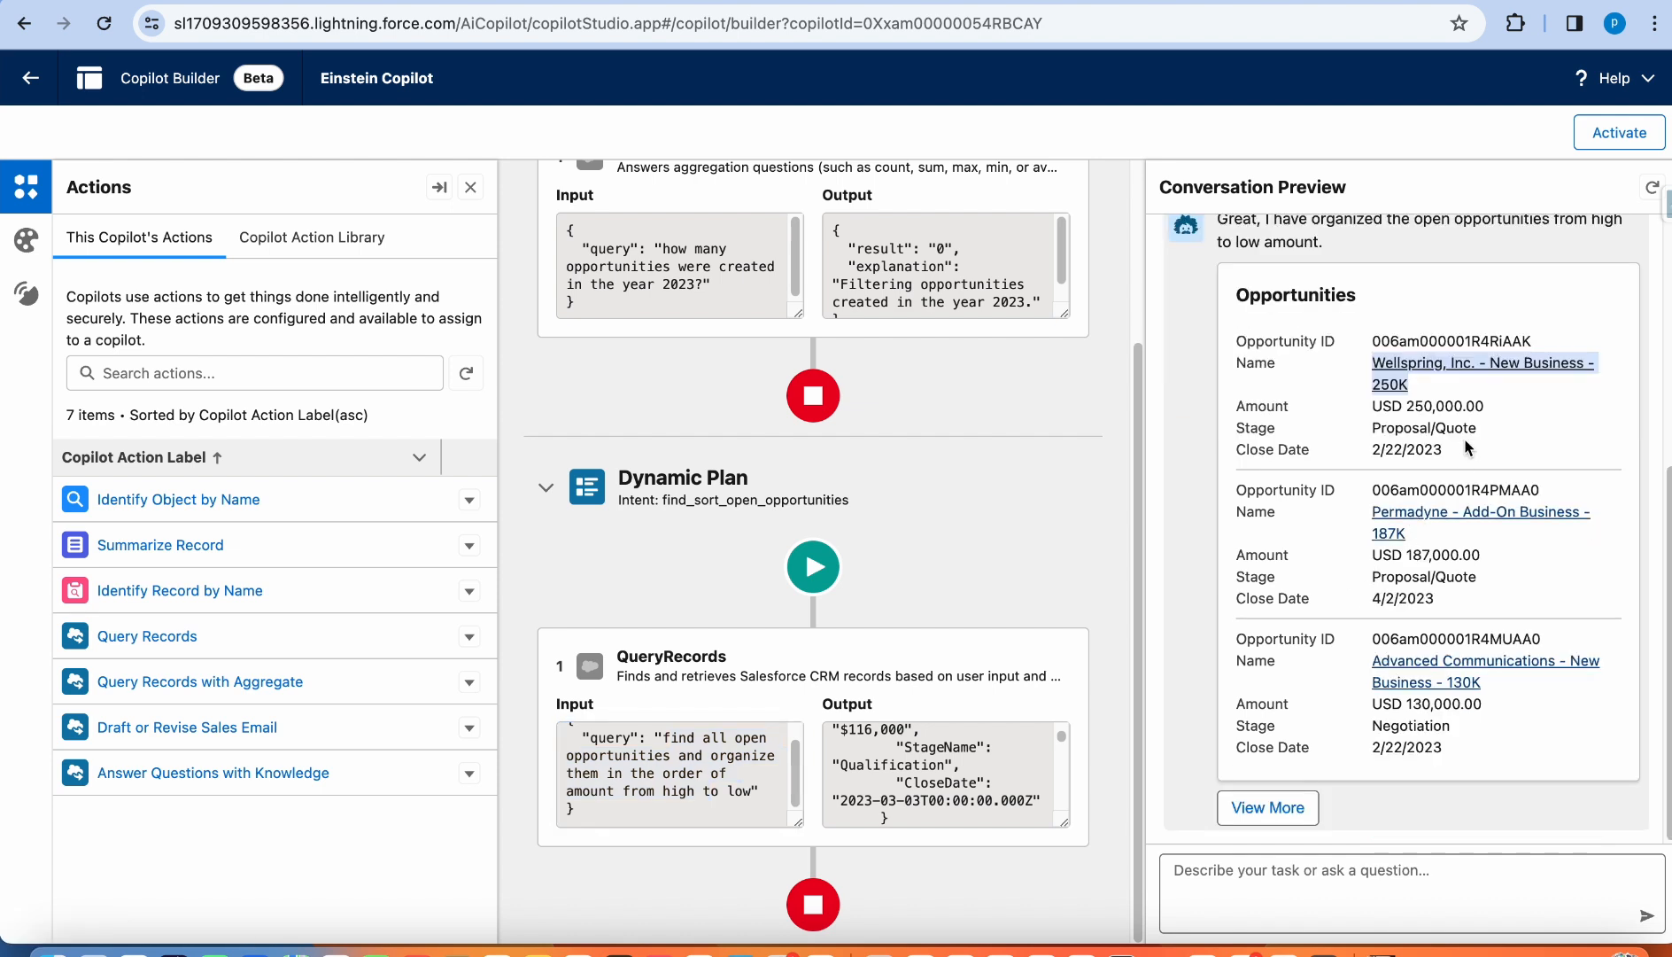
left_click(1496, 421)
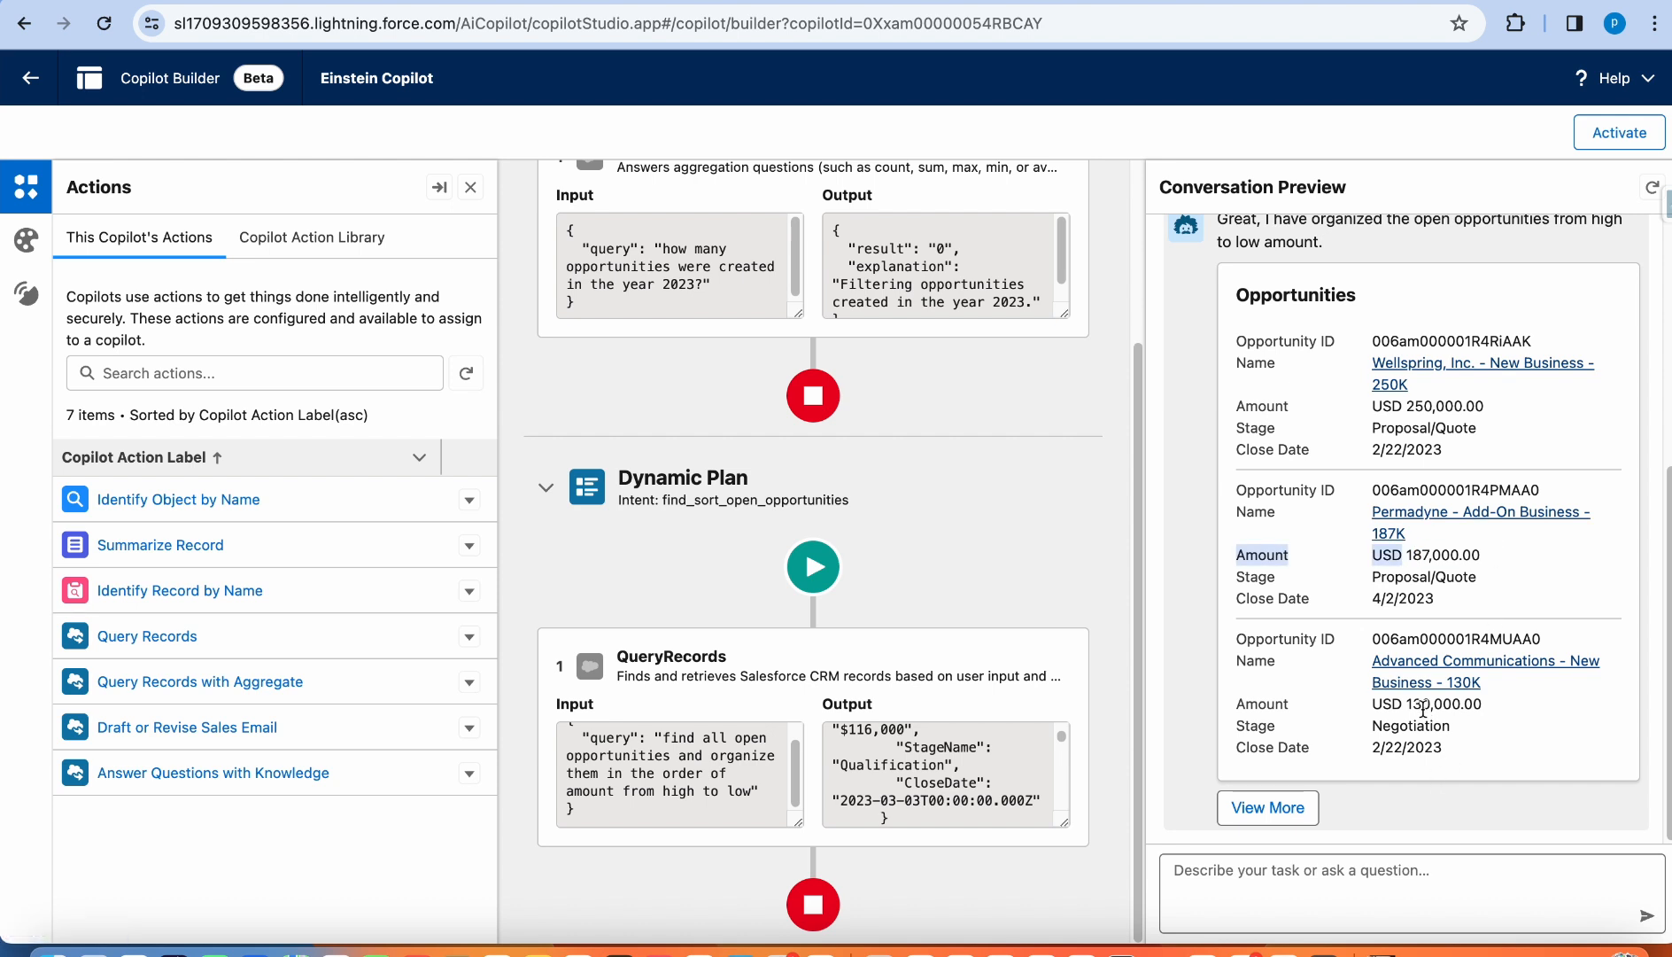
left_click_drag(1413, 704, 1482, 703)
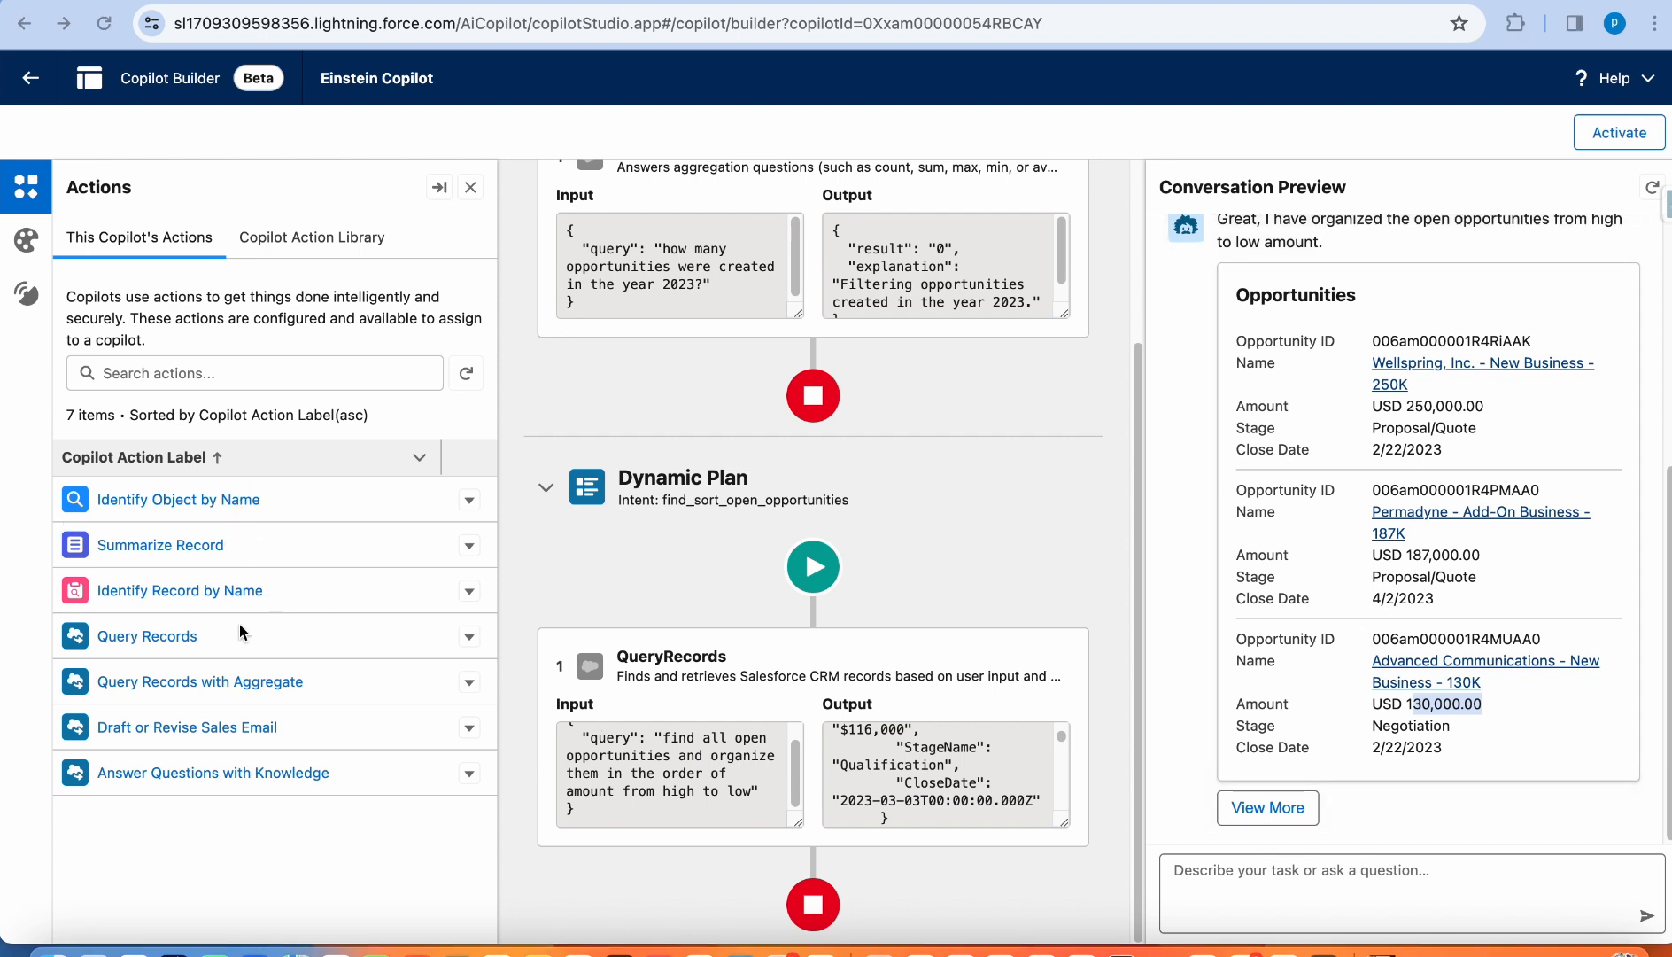
- Ask the copilot in the conversation preview to "show me the acme records"
left_click(1245, 886)
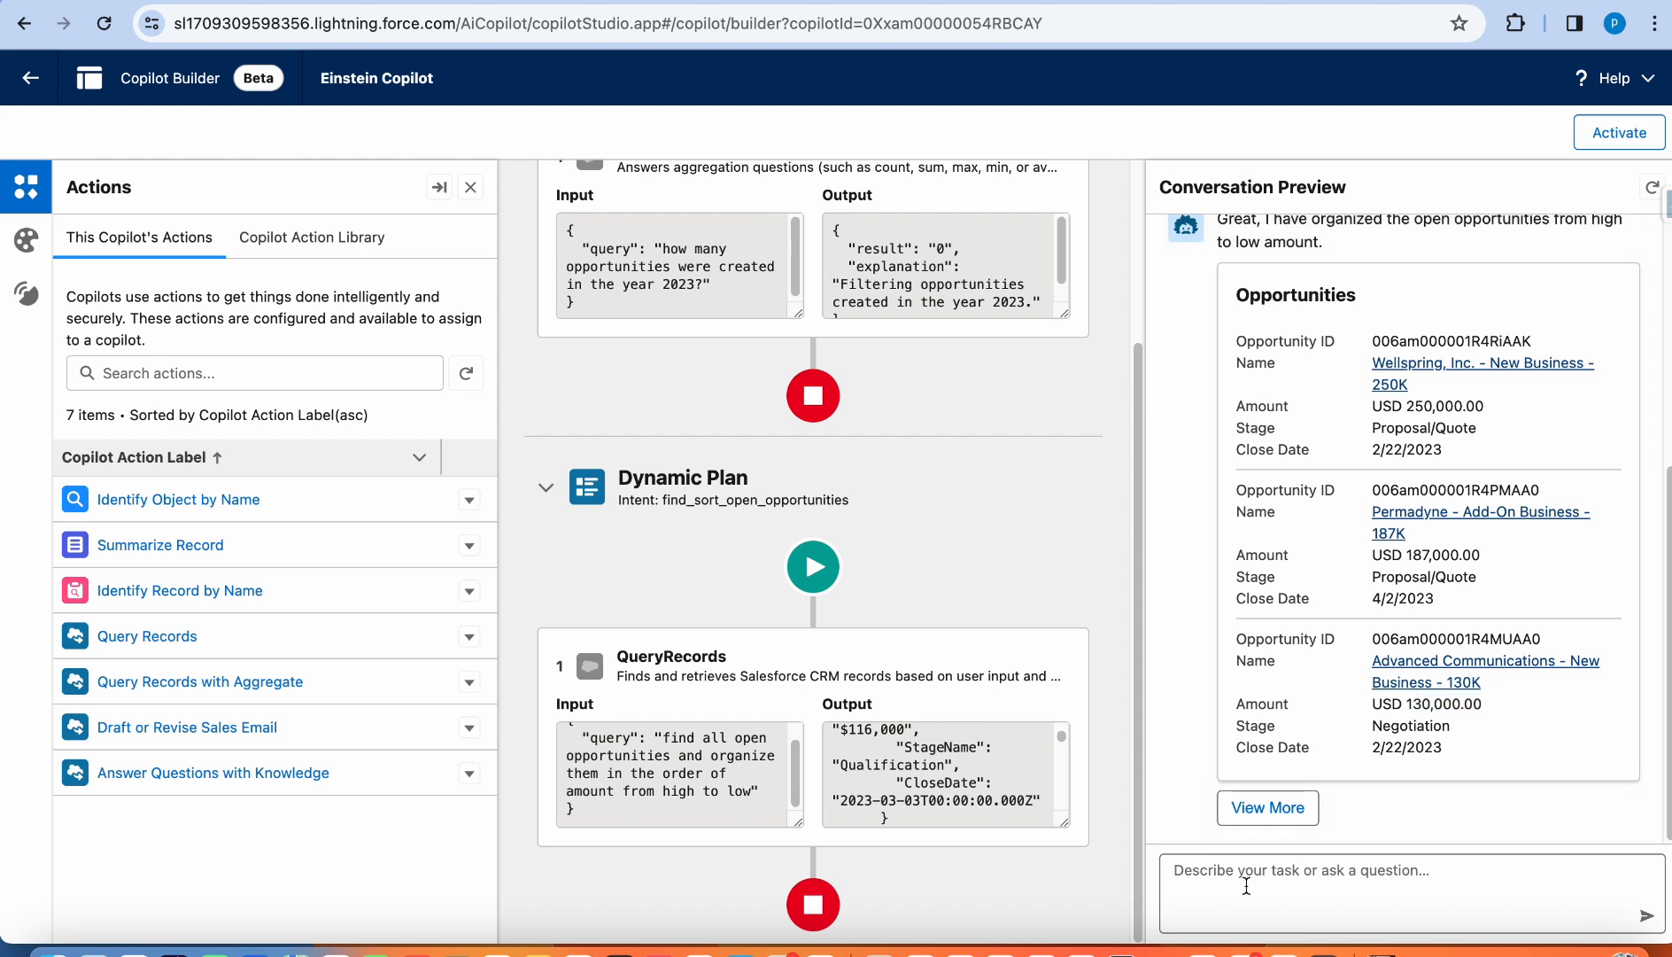
type("show m")
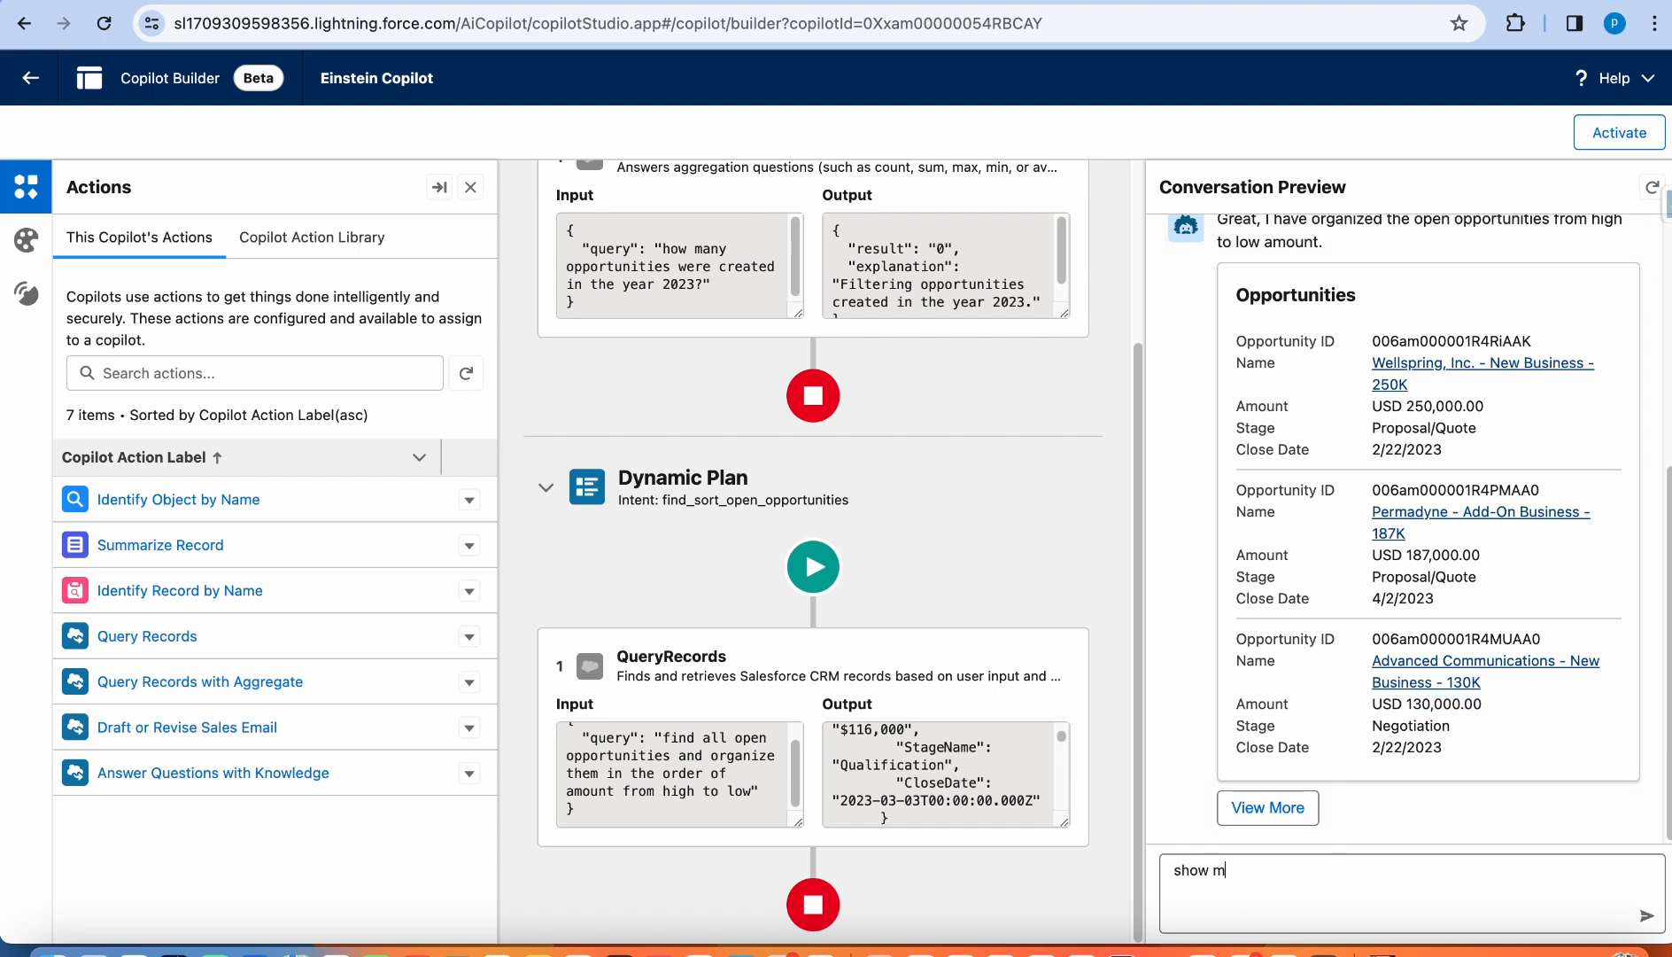
type("e the acme records")
key("Return")
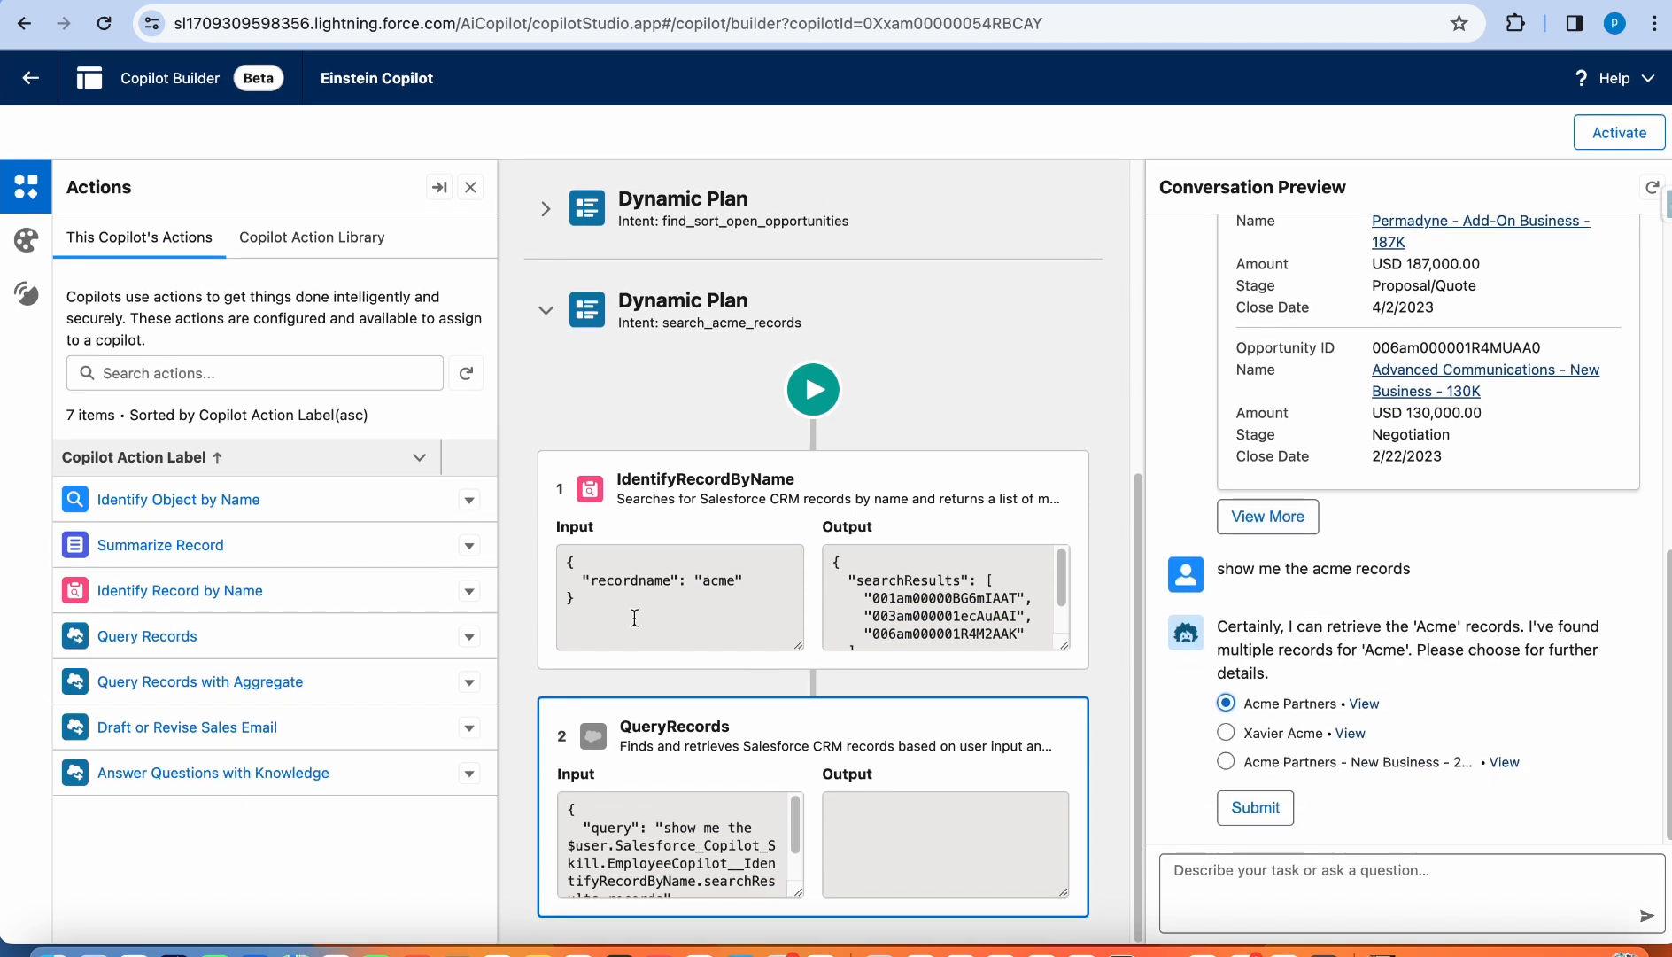
- Examine the search_acme_records plan's intent and IdentifyRecordByName action, and read the copilot's reply about the Acme records
left_click_drag(661, 325, 842, 324)
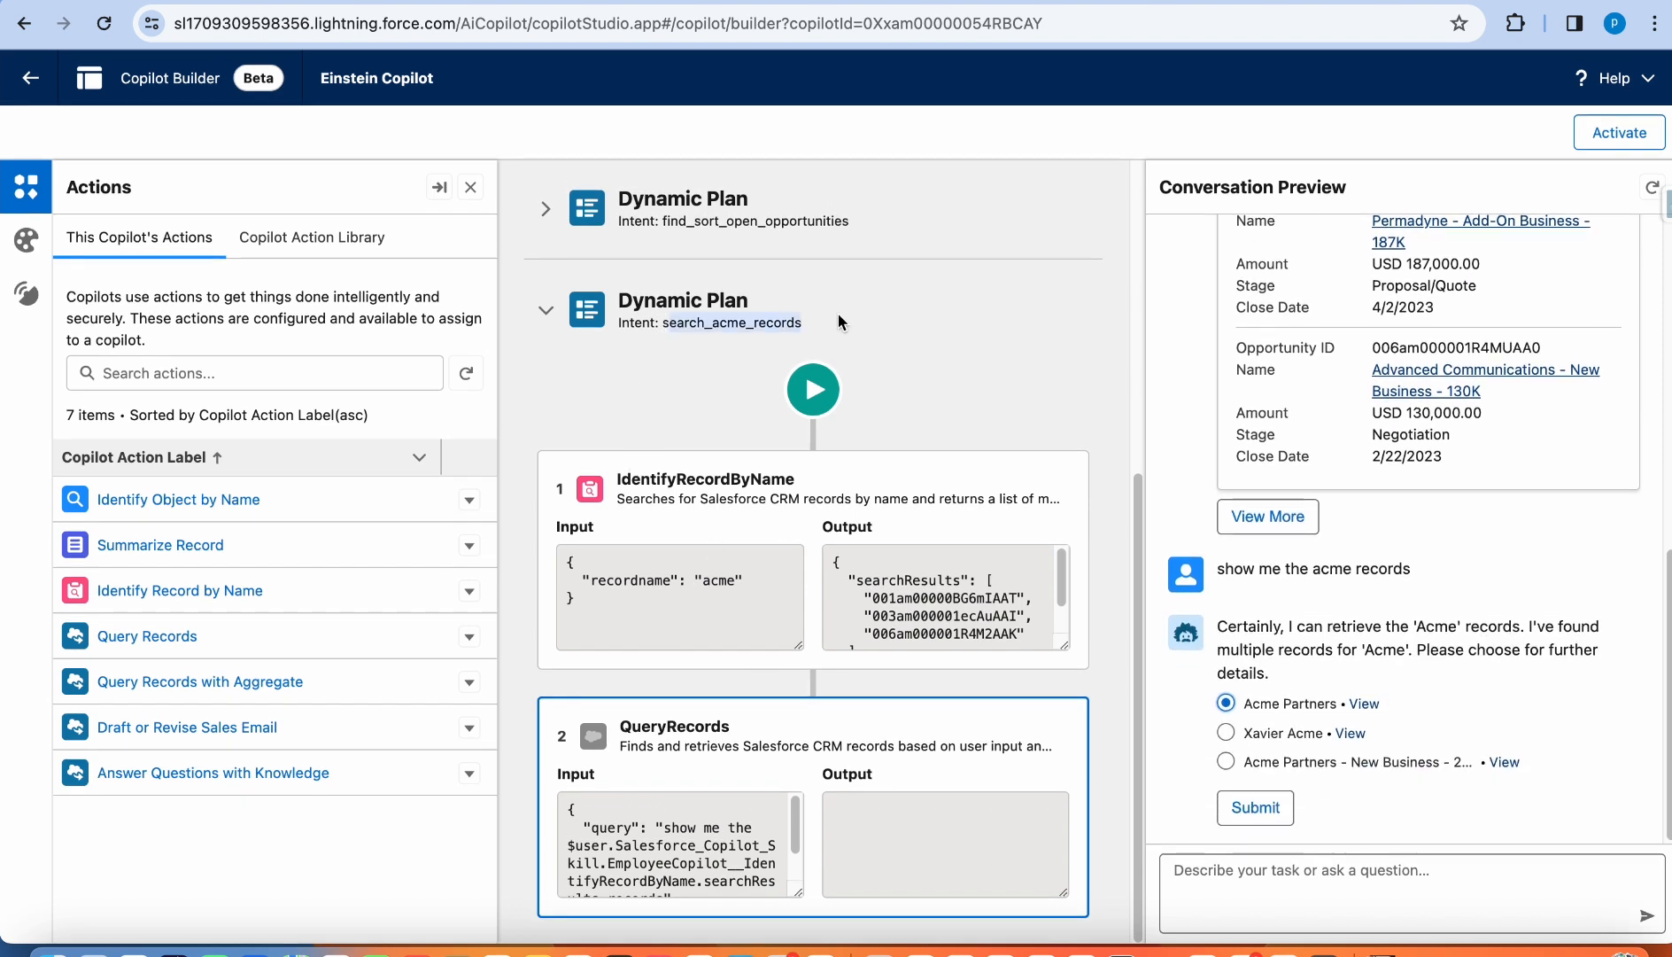
left_click_drag(618, 504, 1056, 500)
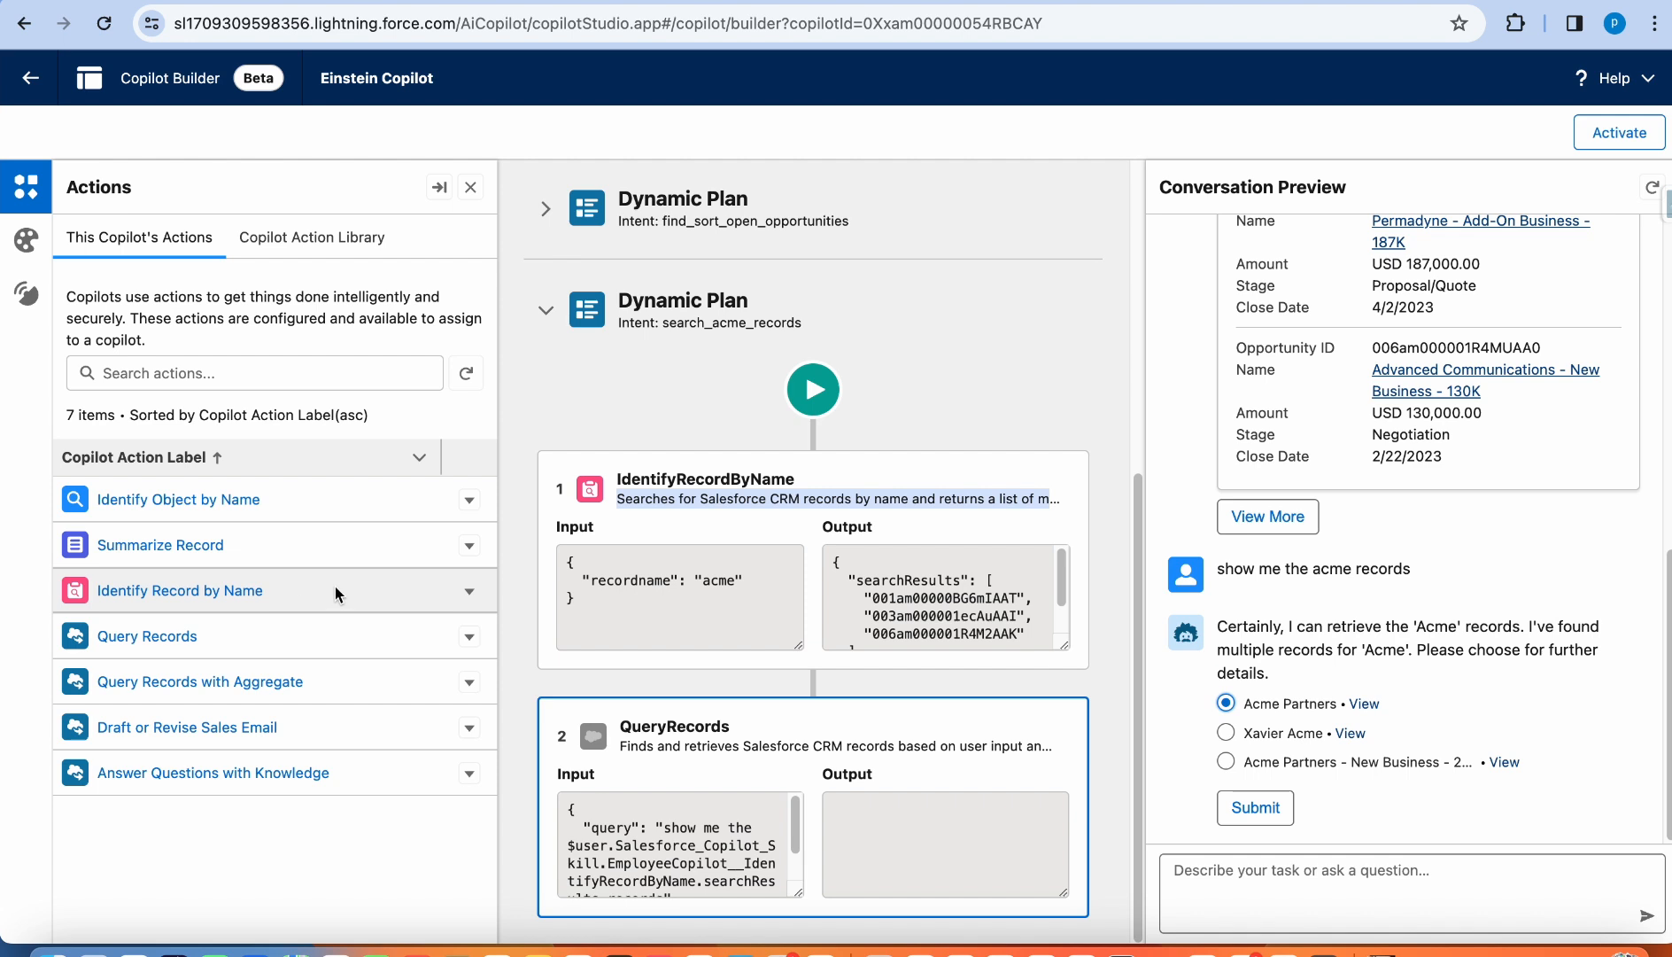
scroll(931, 614, "down", 2)
scroll(931, 613, "up", 2)
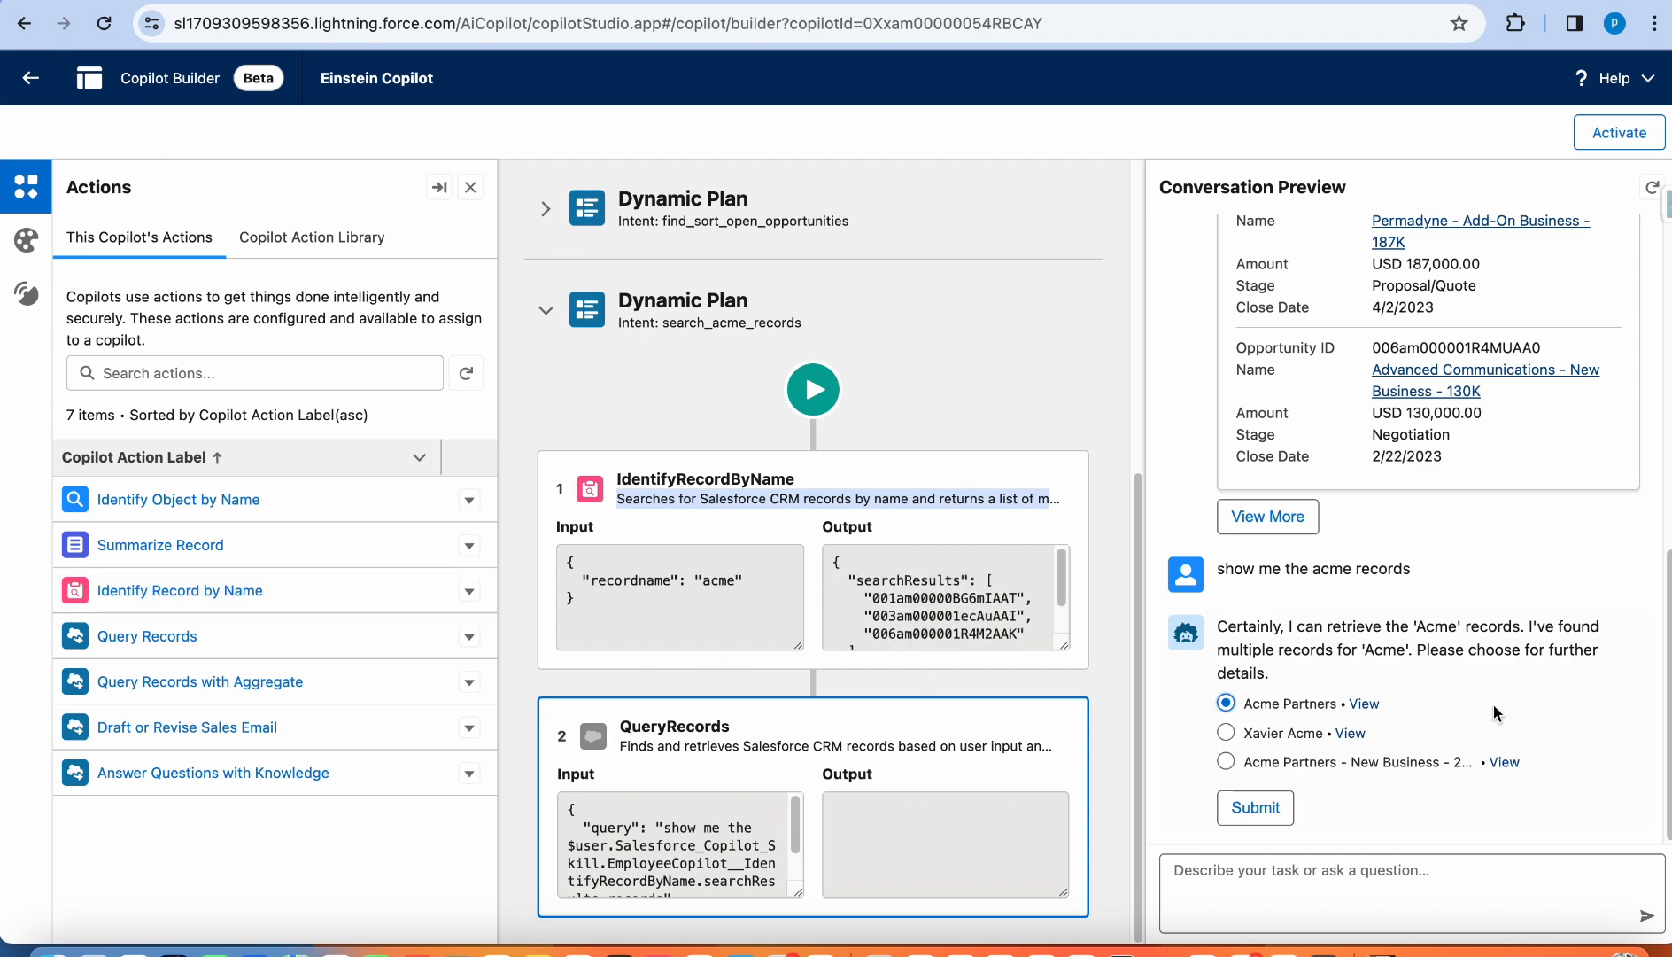
left_click(1288, 623)
left_click_drag(1289, 622, 1414, 664)
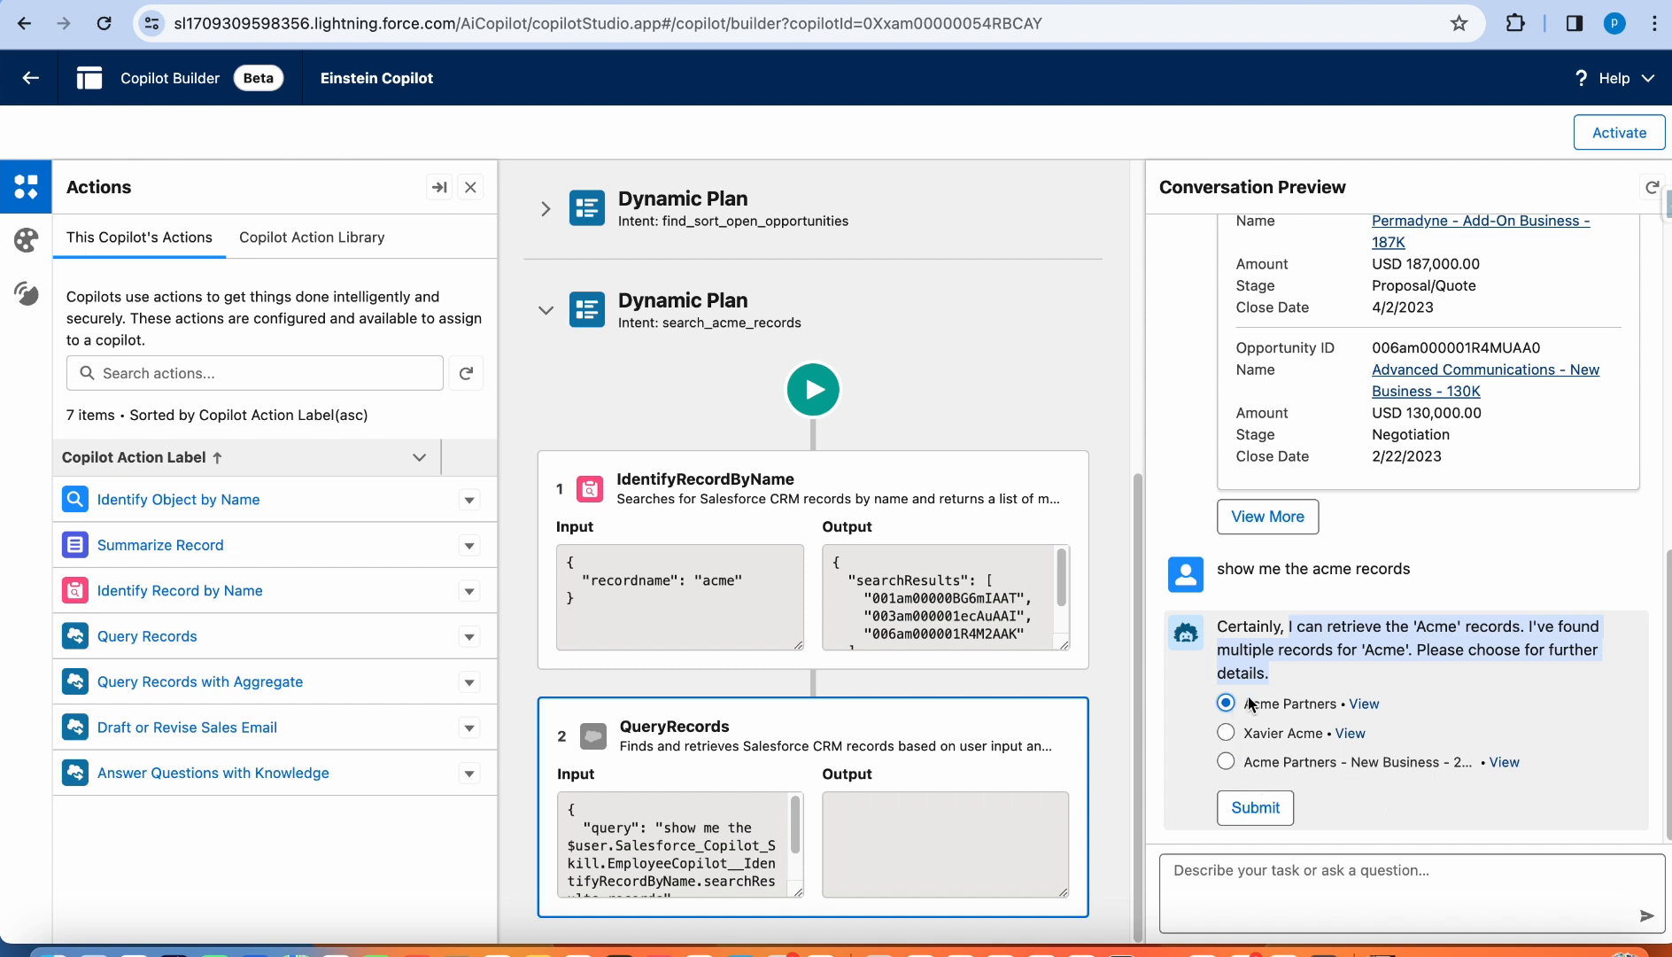
- Submit Acme Partners as the record to retrieve, and ask the copilot to "help me write an intro email for acme partner account"
left_click(1256, 807)
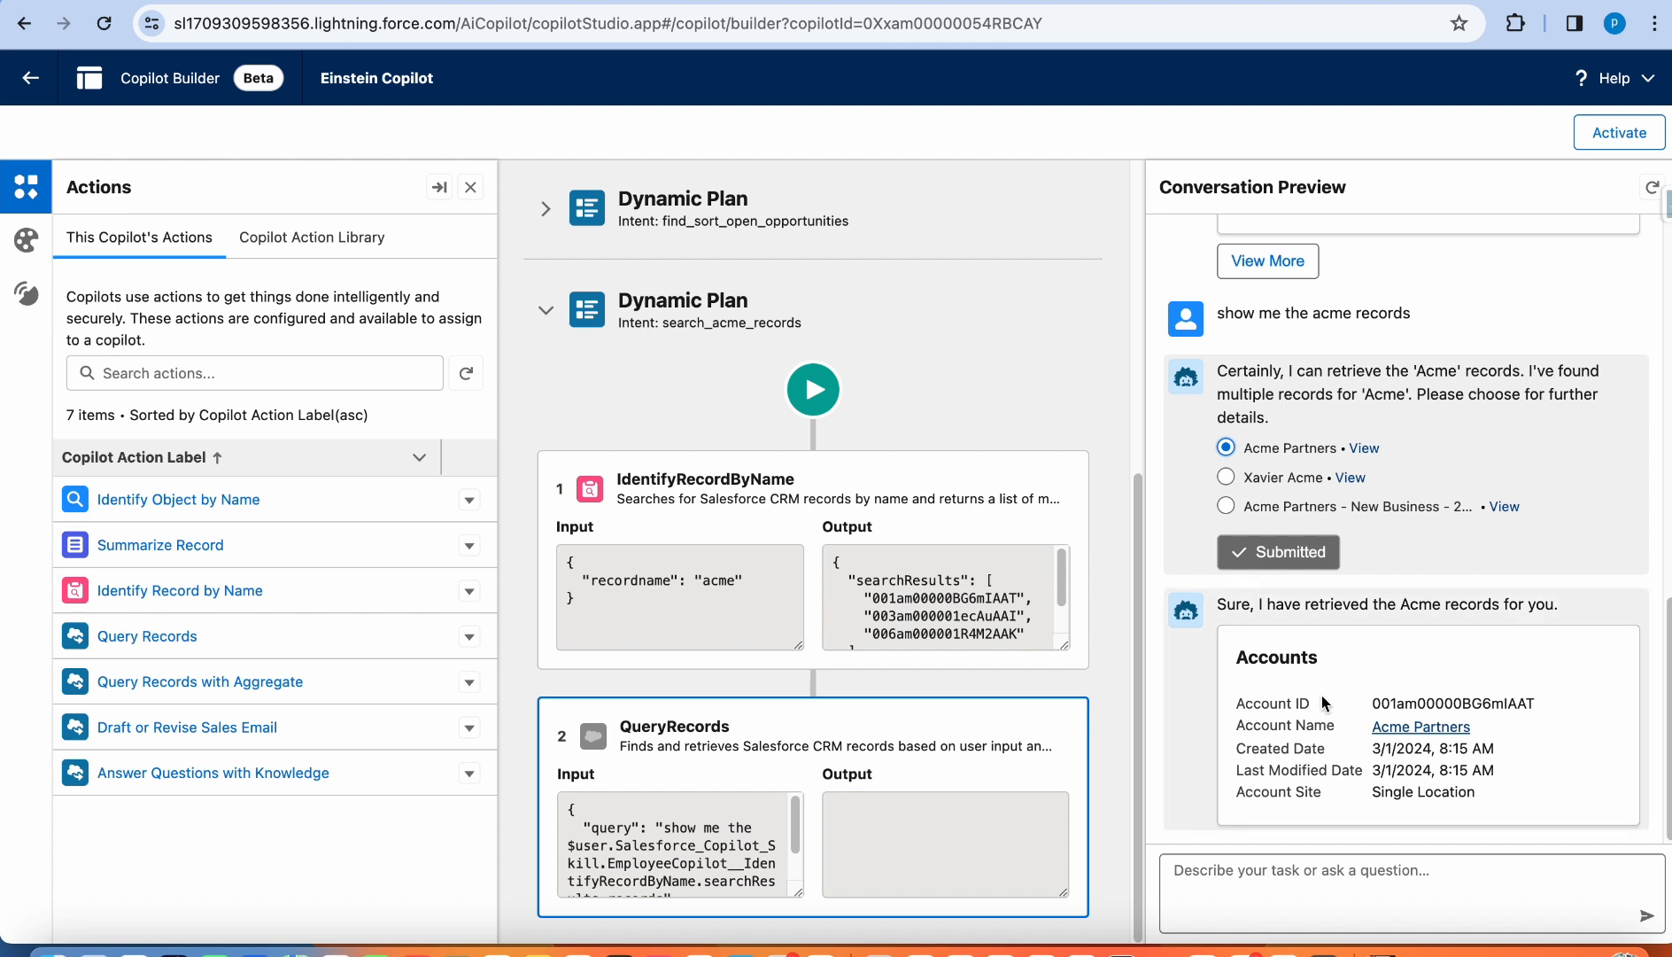
left_click(1400, 872)
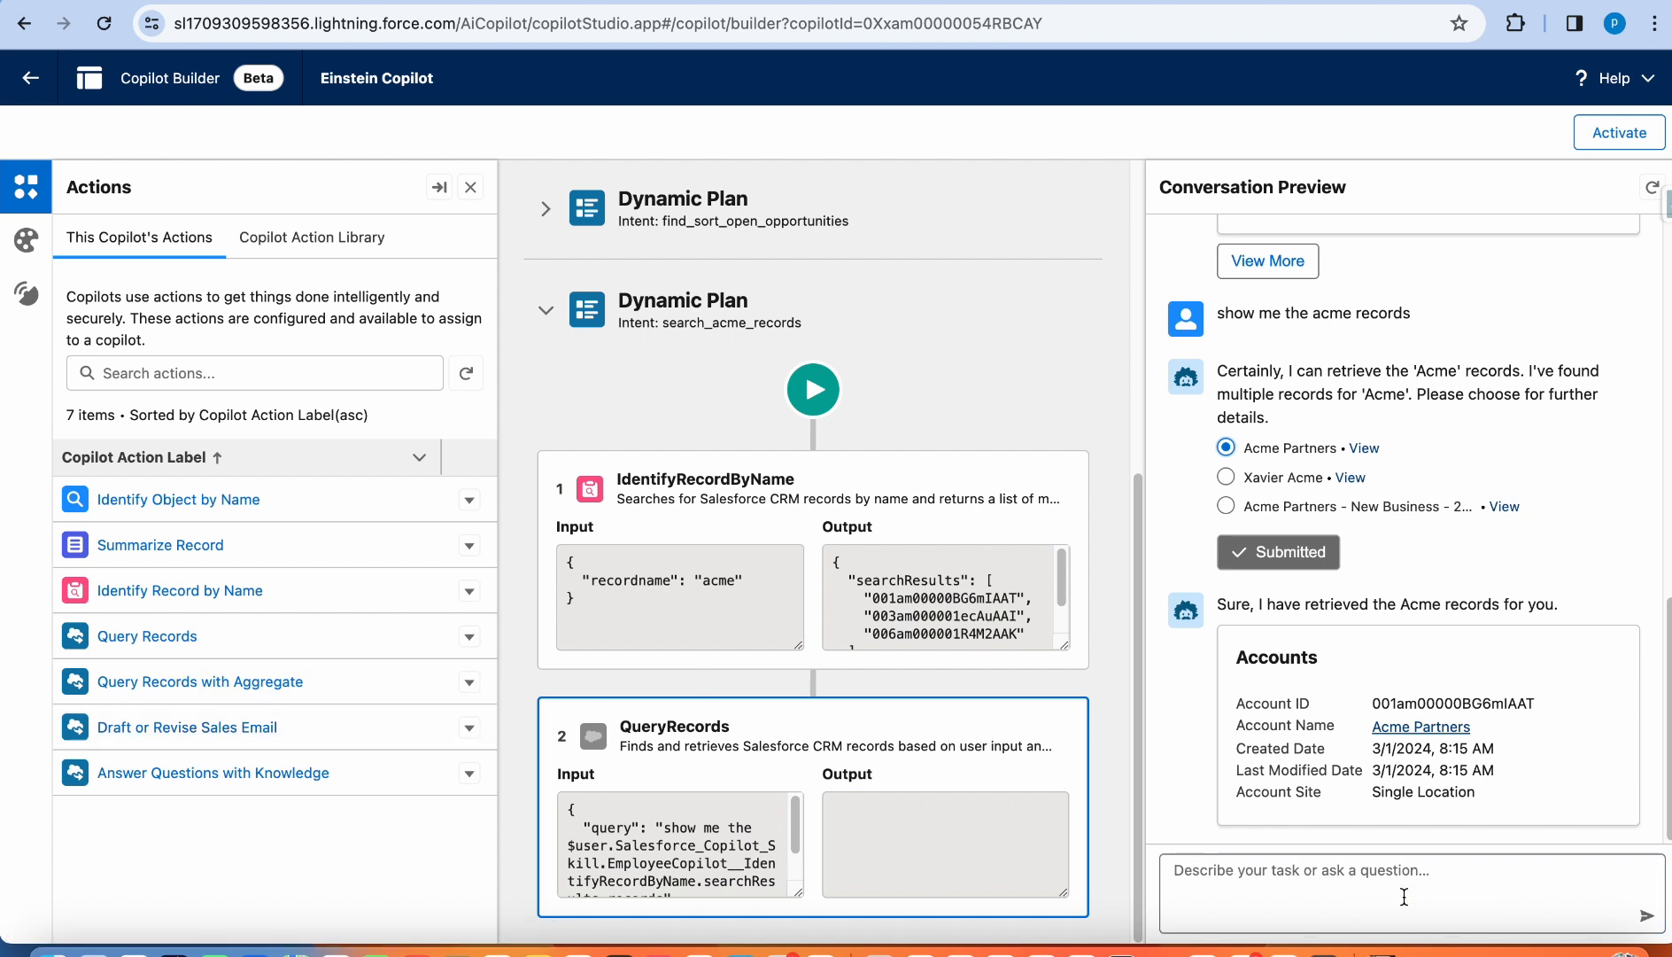
type("help me w")
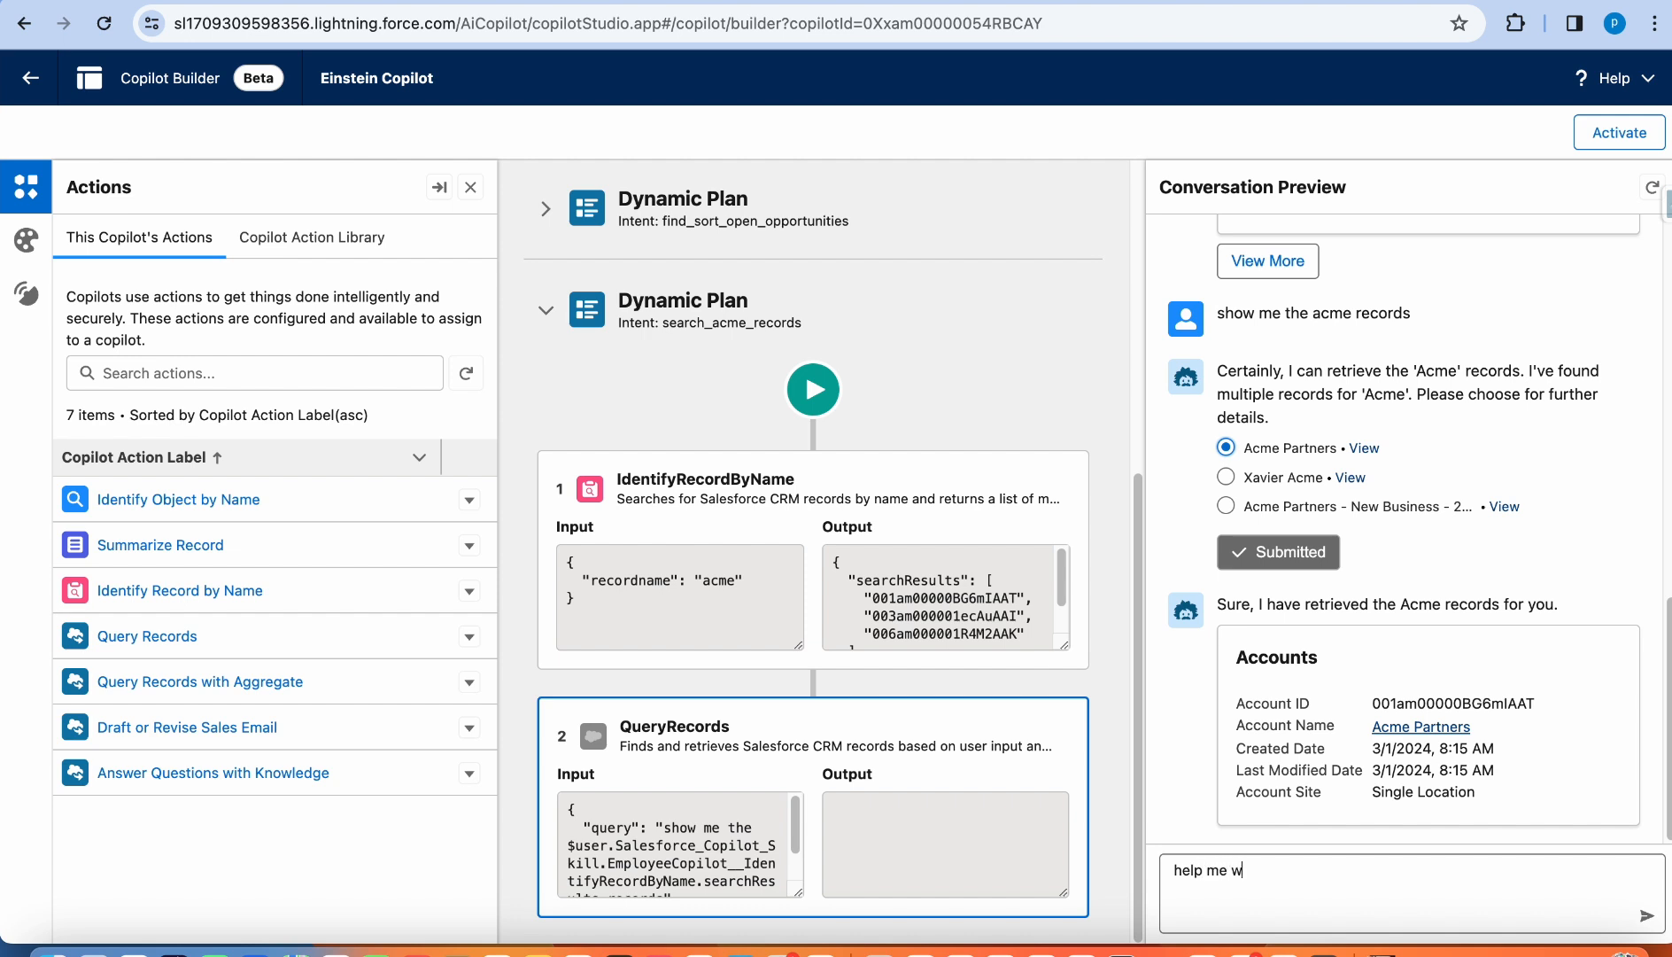
type("rite a n intro email for acem")
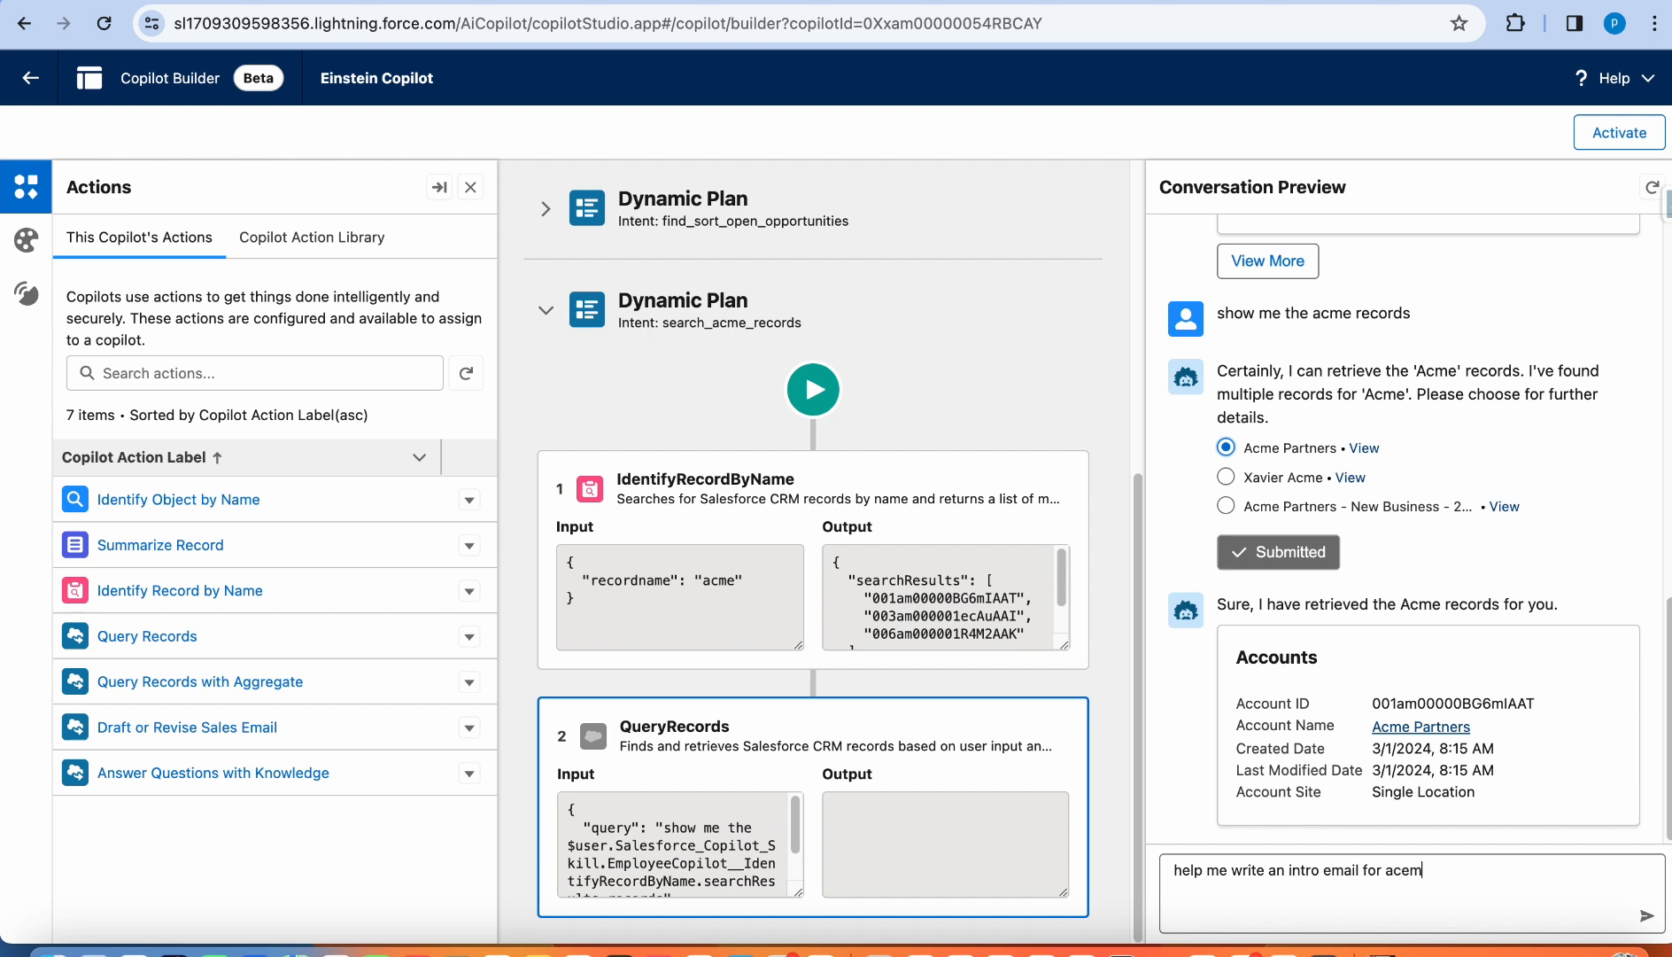
key("BackSpace")
key("BackSpace")
type("me parte")
key("BackSpace")
type("ner account")
key("Return")
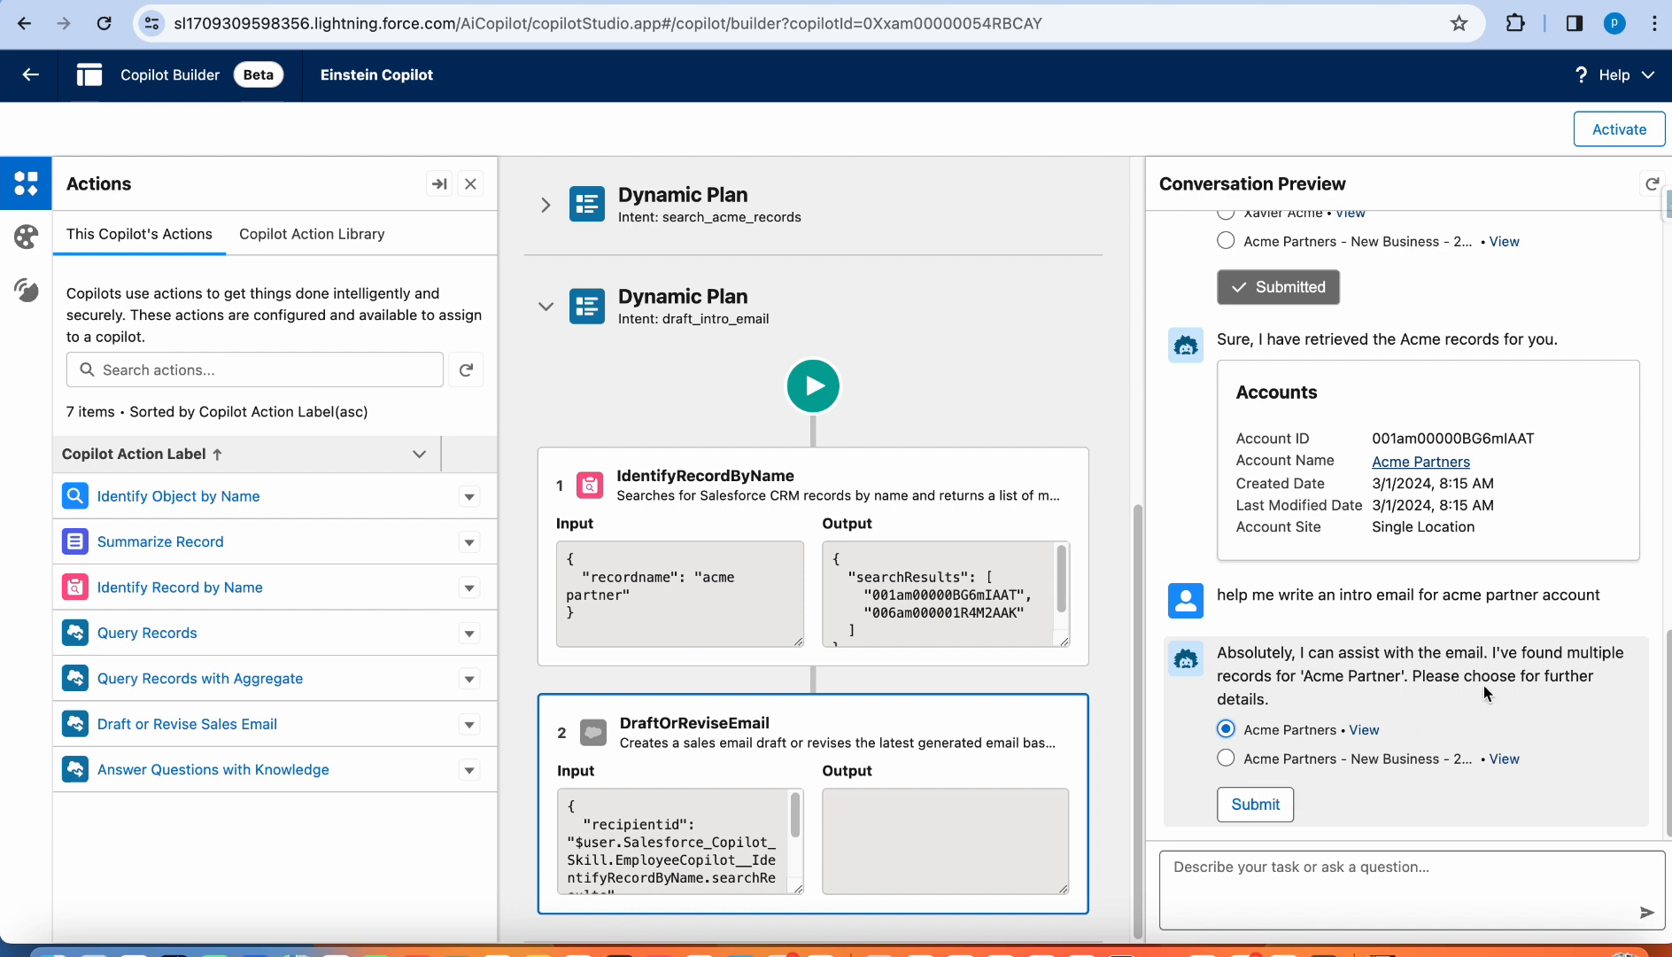
- Submit Acme Partners as the record for the intro email and read the copilot's reply about the draft
left_click(1256, 803)
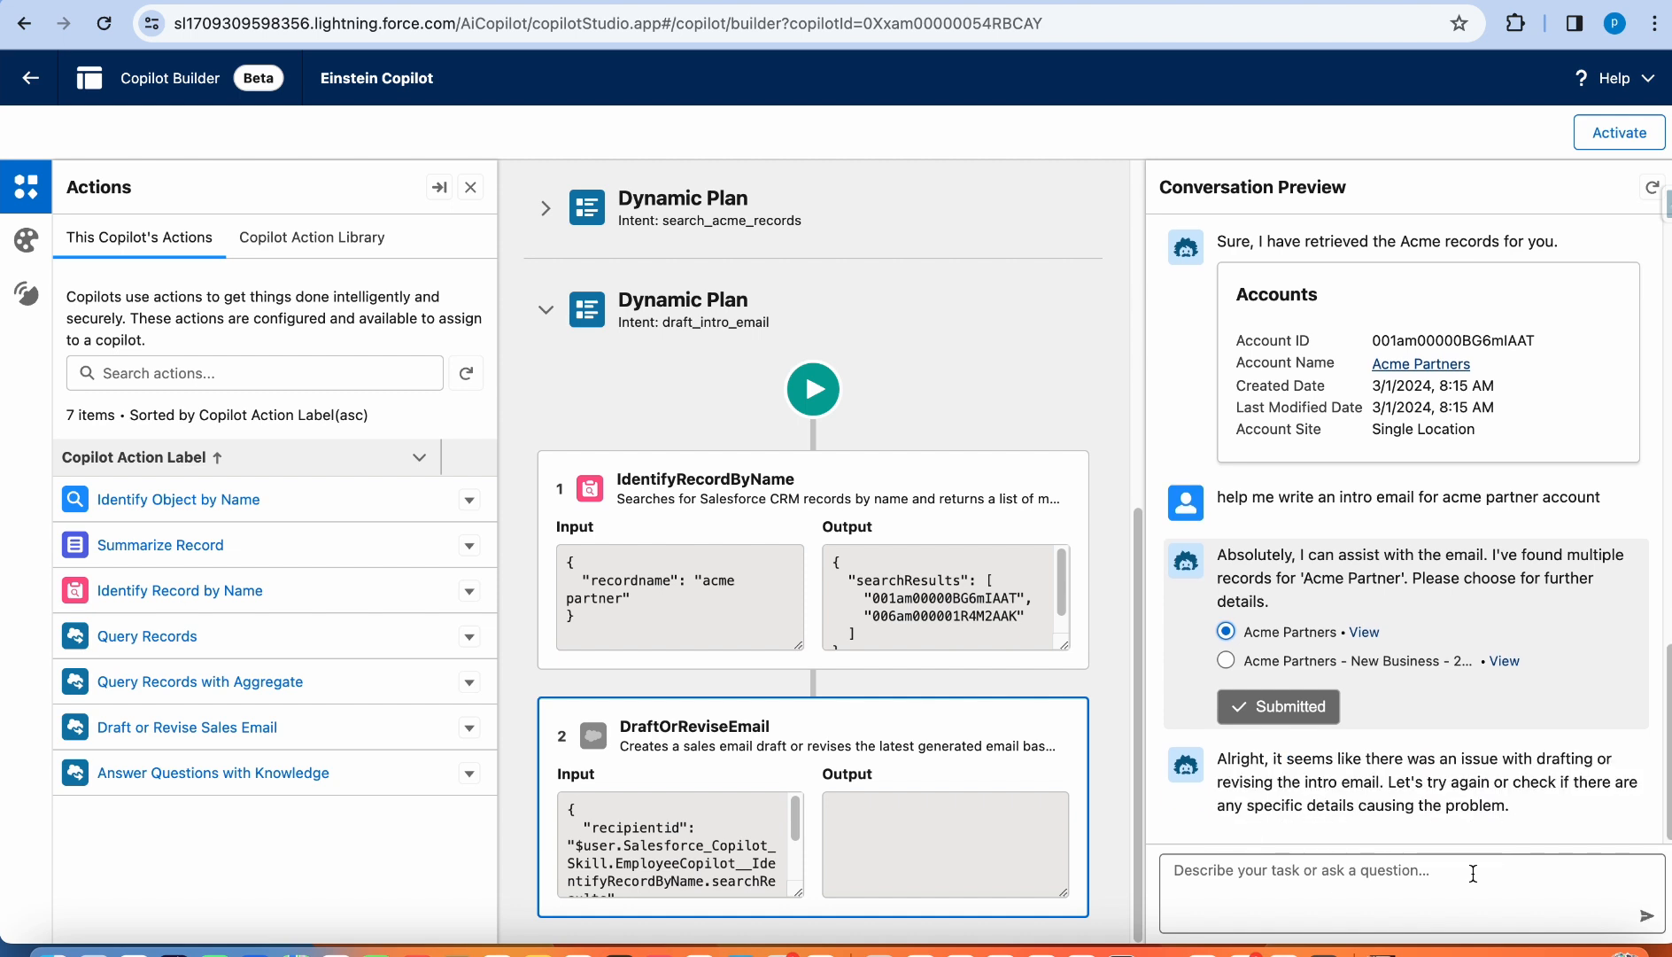
left_click_drag(1218, 758, 1513, 807)
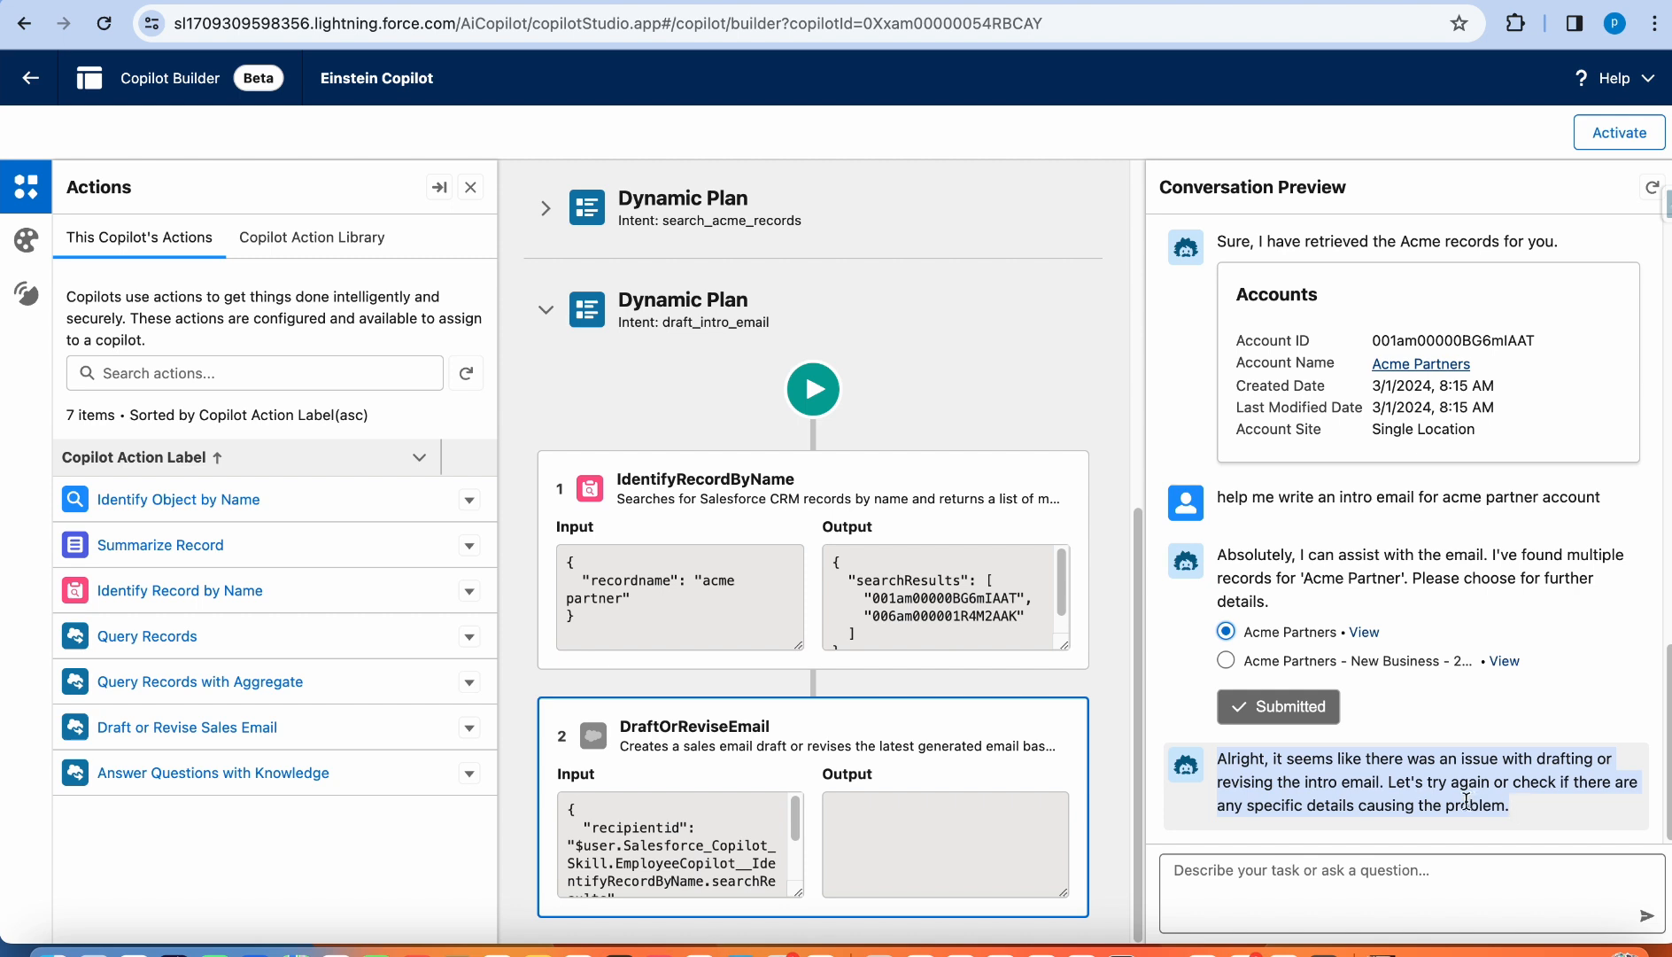
left_click(1520, 810)
left_click_drag(1520, 811, 1215, 769)
- Ask the copilot in the conversation preview to "create a summary for acme partner account"
left_click(1240, 892)
type("creat")
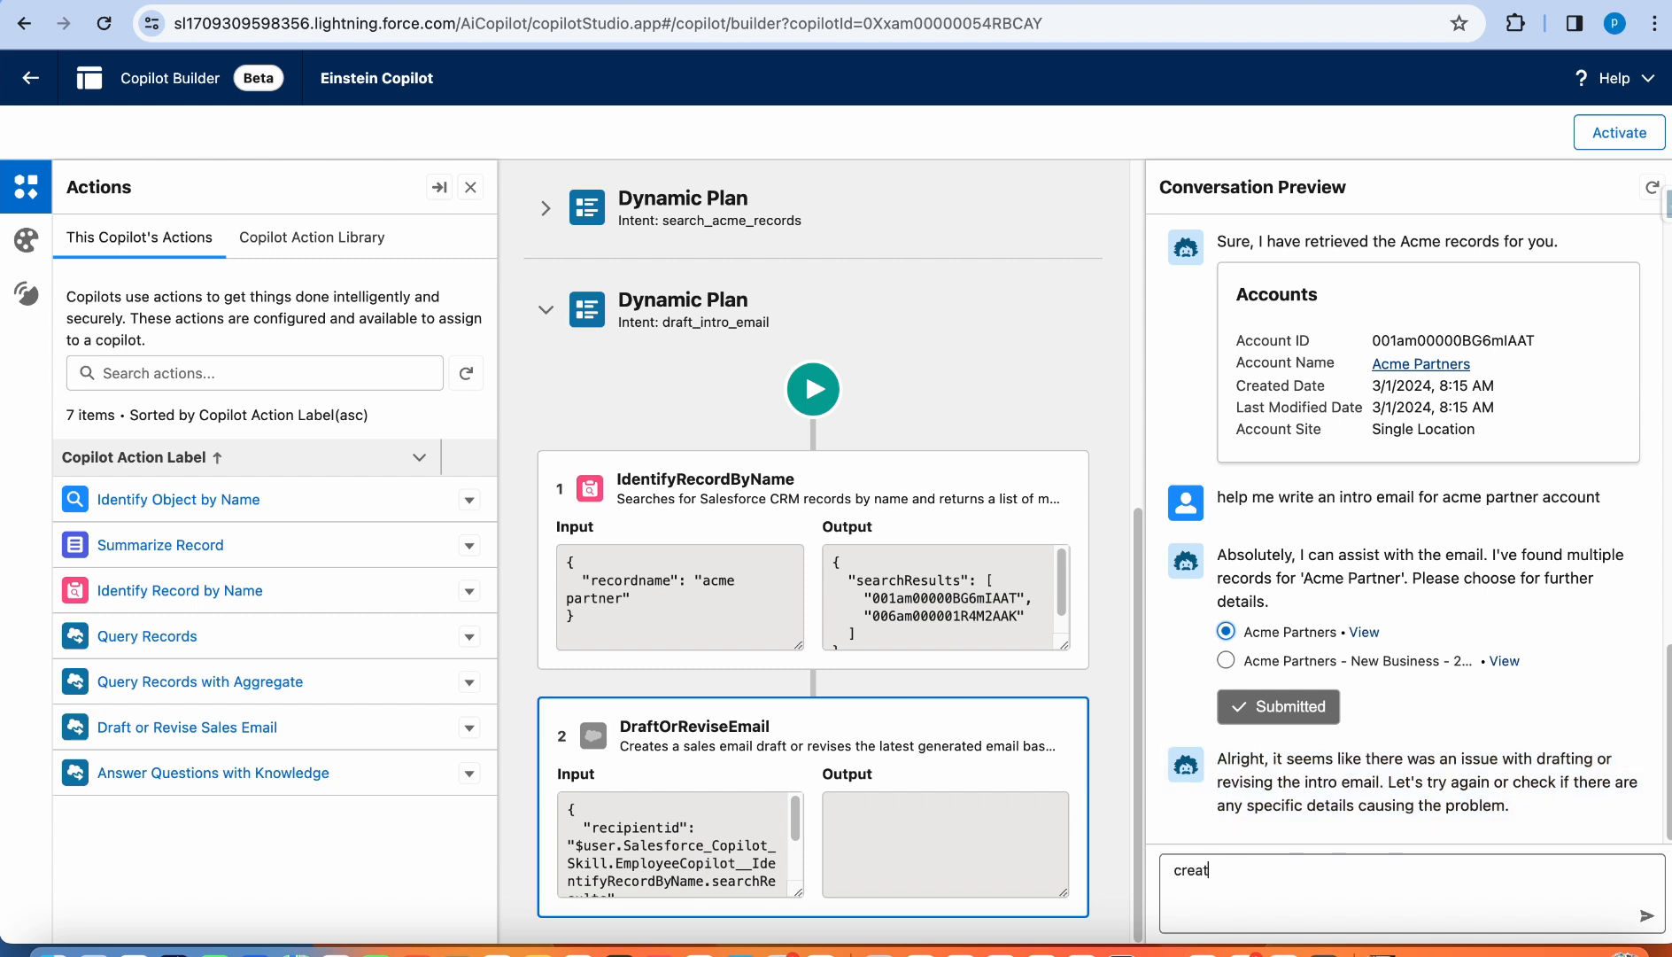
type("e a summary for acme partmer")
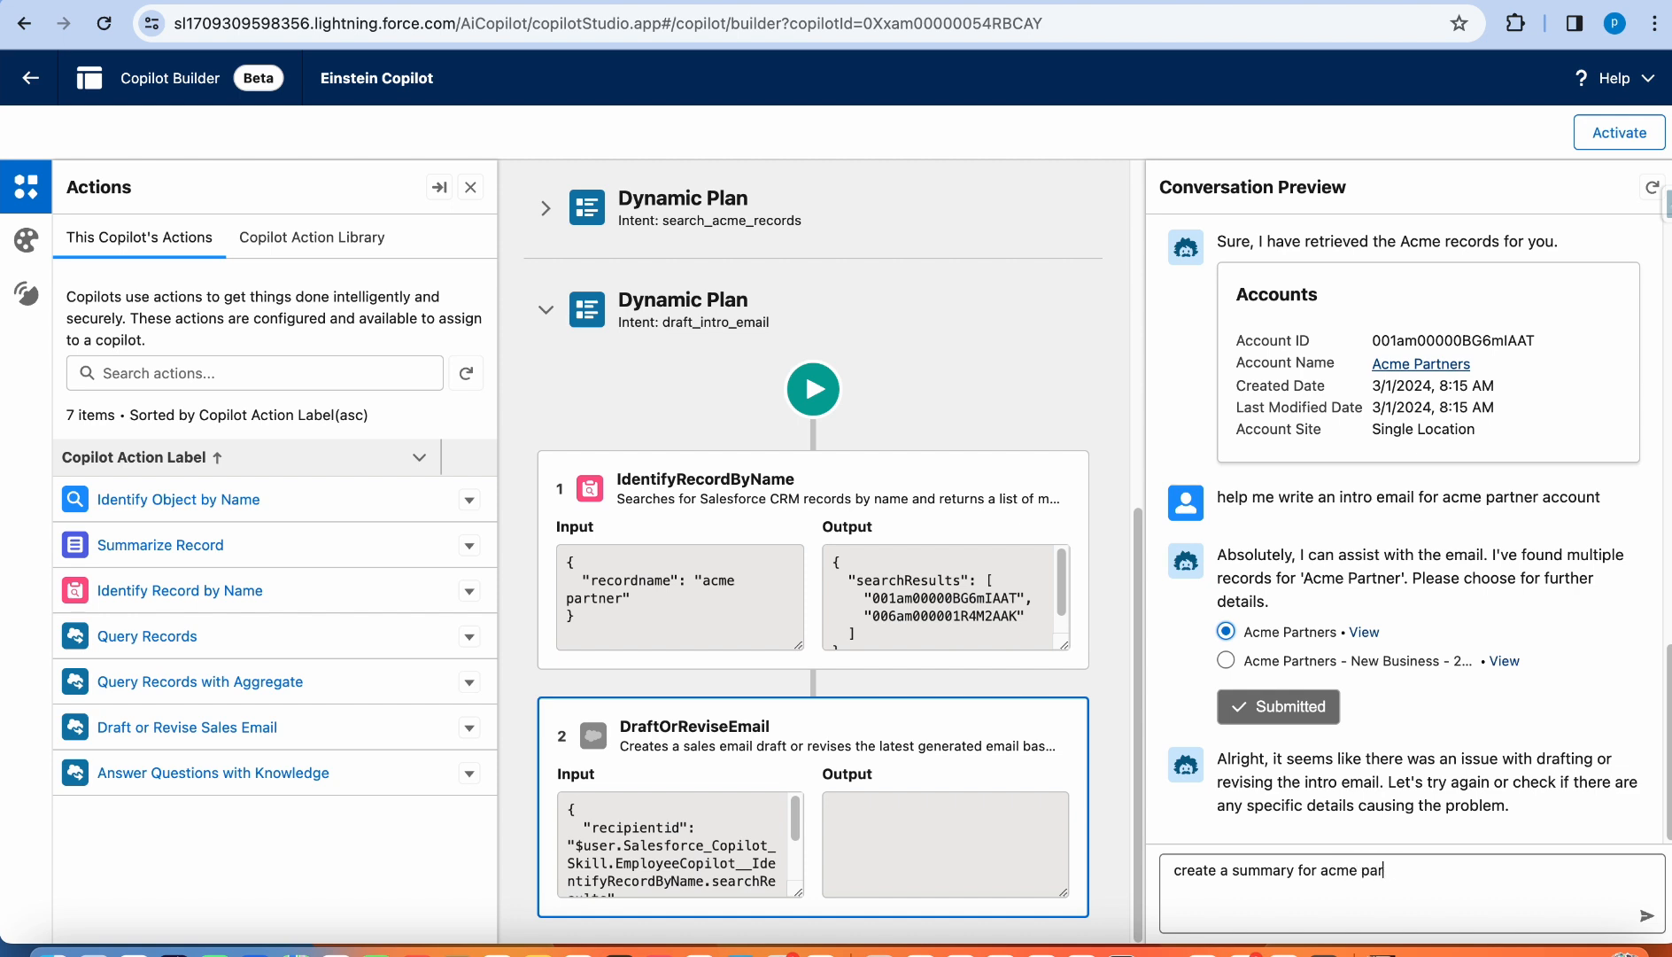
key("BackSpace")
key("BackSpace")
key("BackSpace")
key("BackSpace")
type("ner acoount")
key("Return")
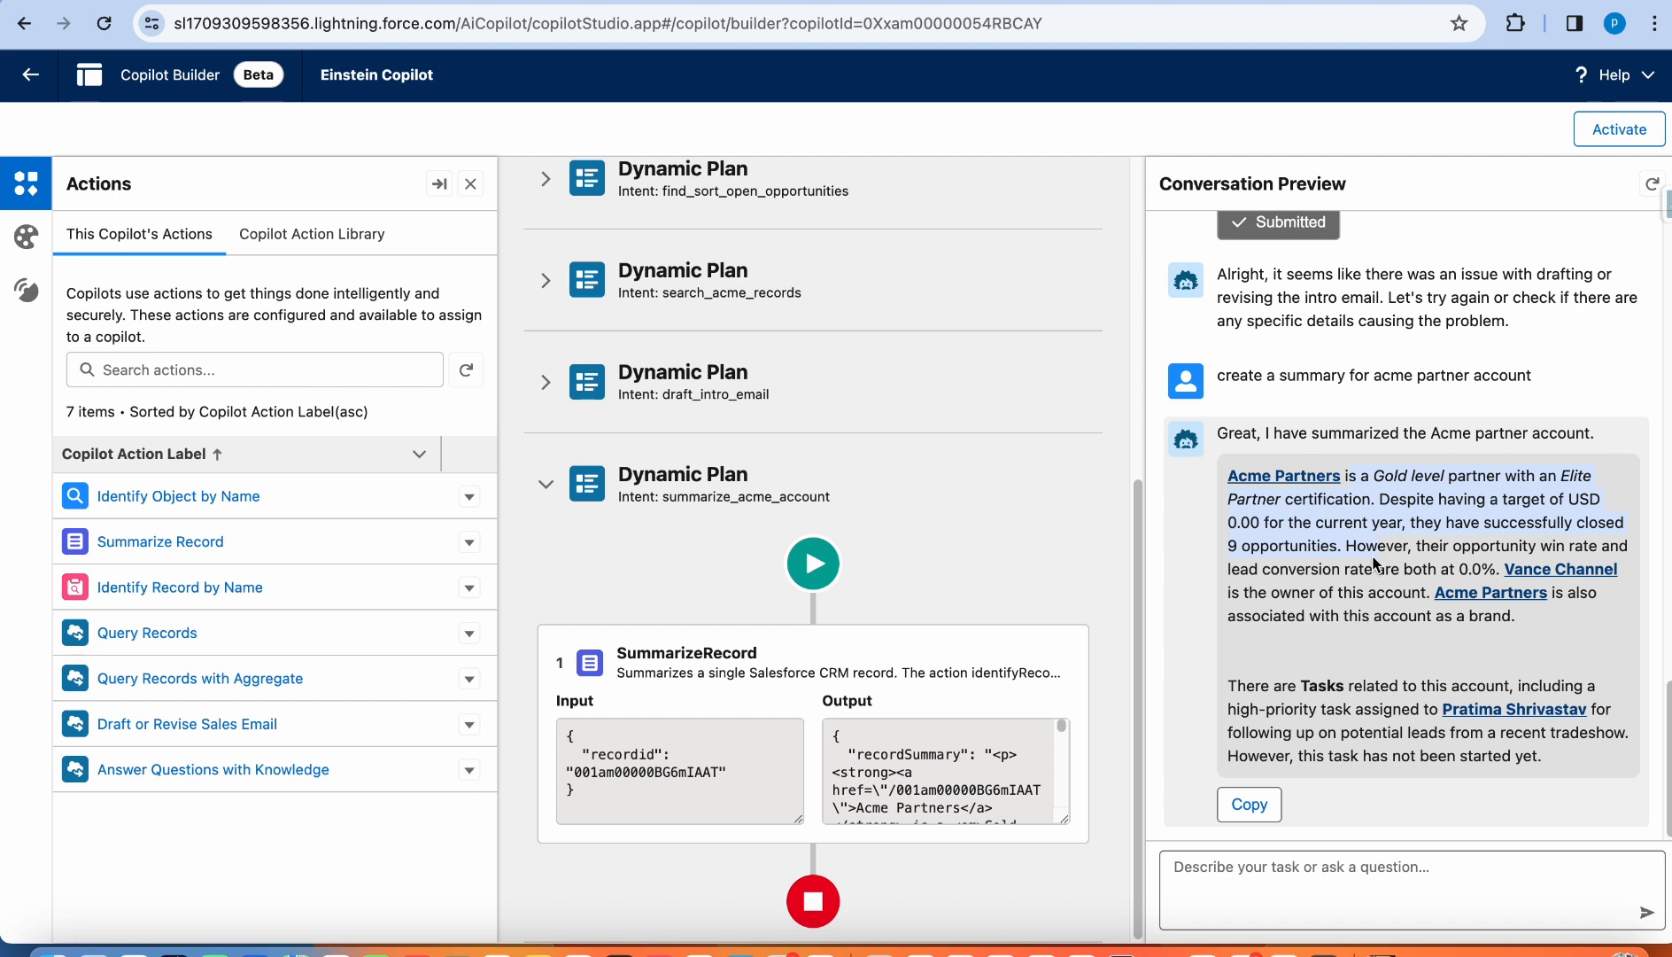
- Read the copilot's summary of the Acme partner account and locate the Summarize Record and Answer Questions with Knowledge actions
left_click_drag(1374, 563, 1457, 558)
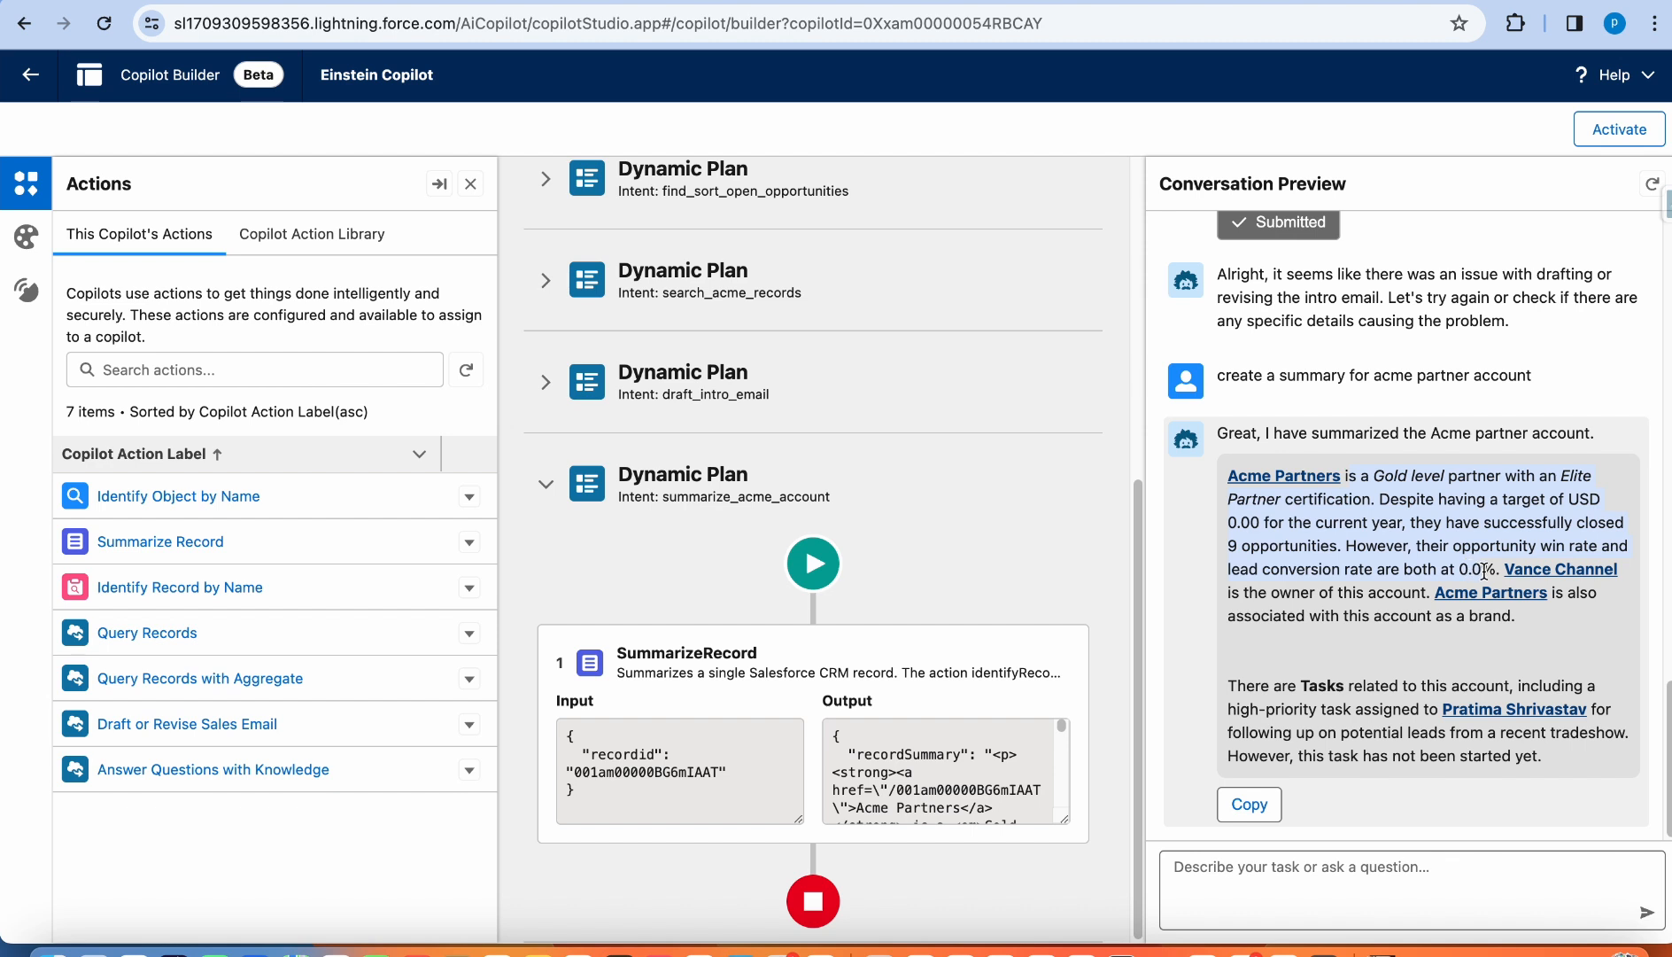
left_click_drag(1488, 571, 1506, 749)
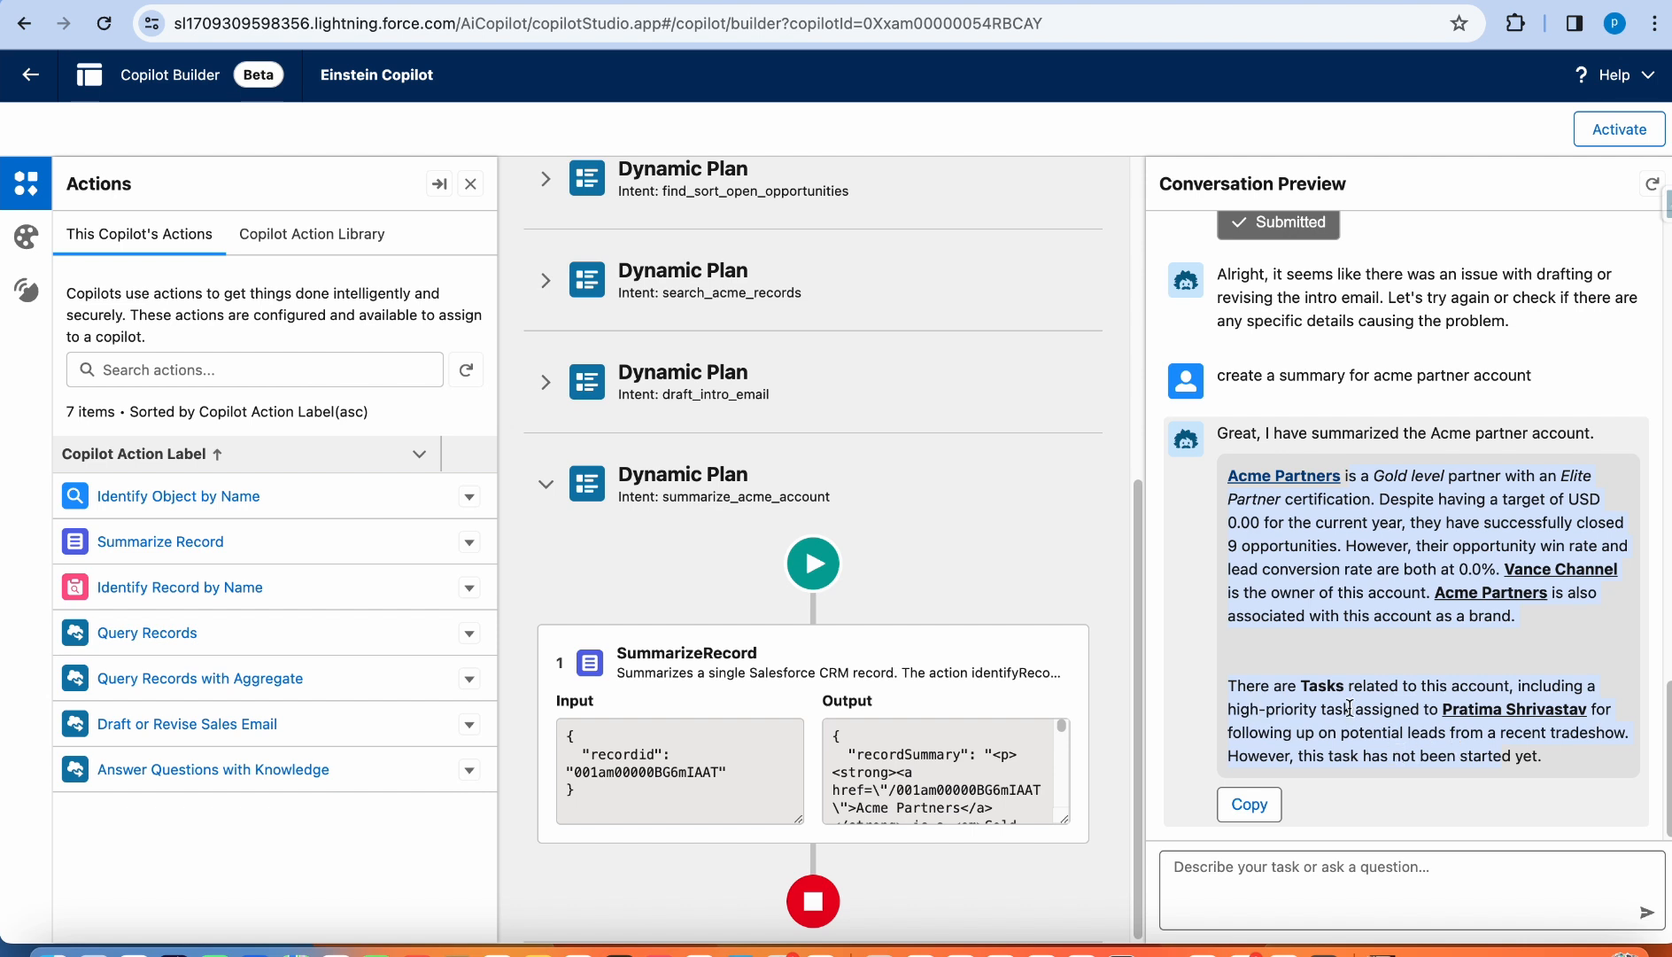
left_click(1317, 756)
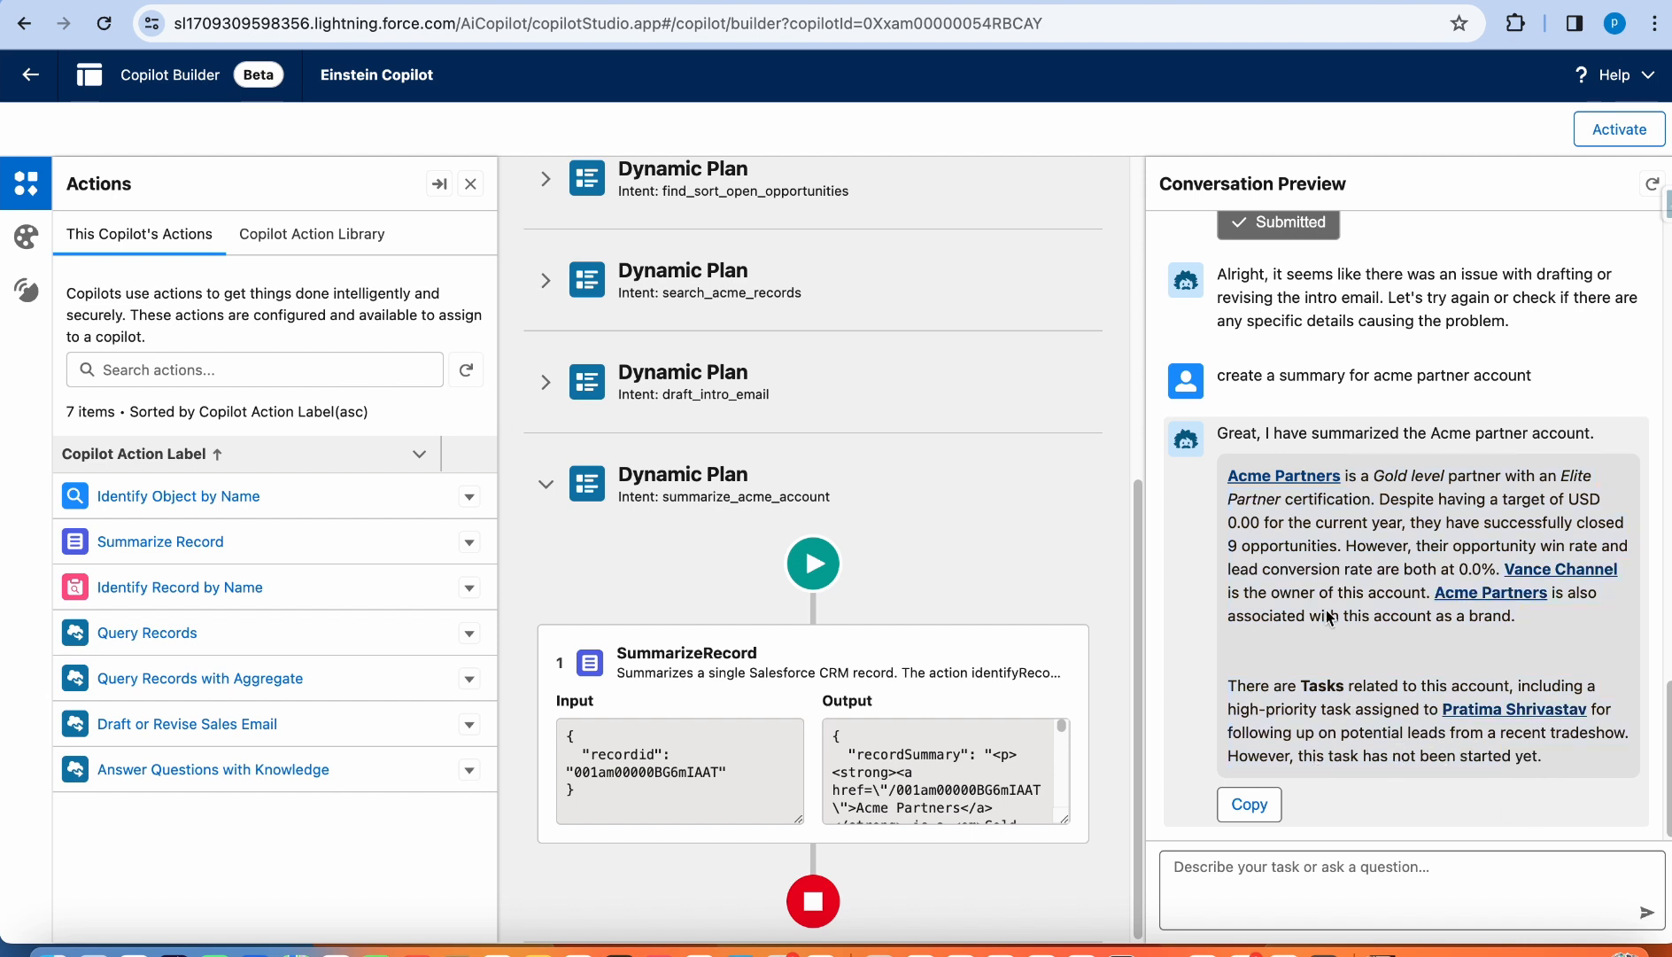
left_click_drag(1344, 478, 1538, 754)
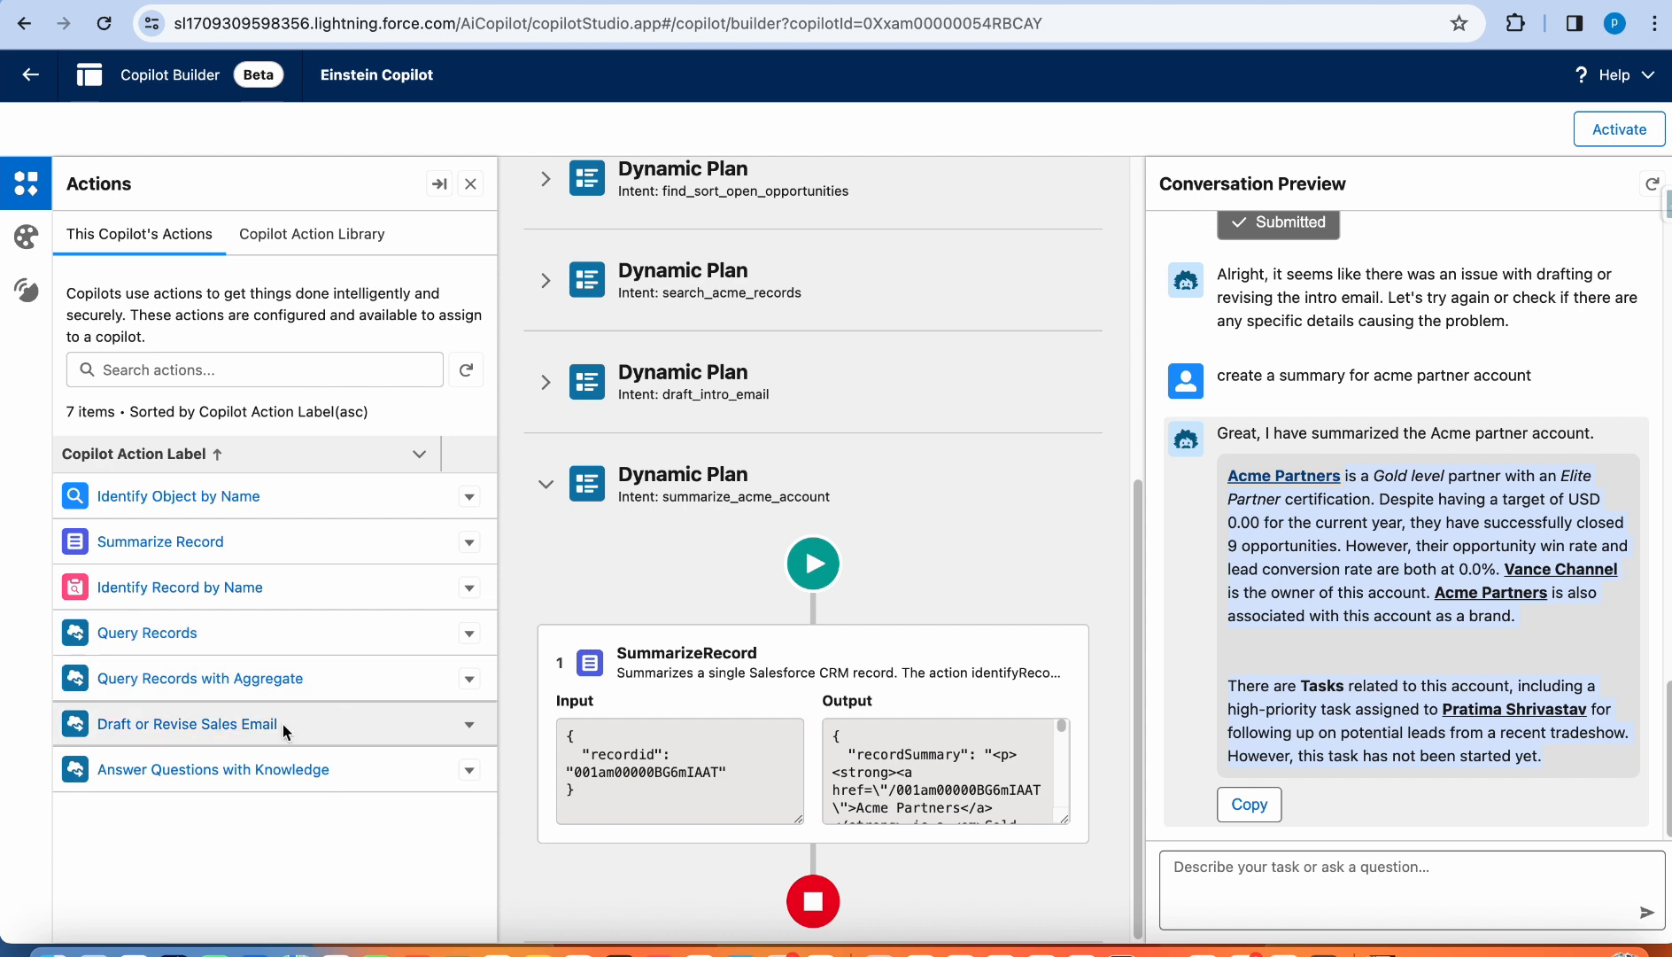
left_click_drag(234, 537, 76, 550)
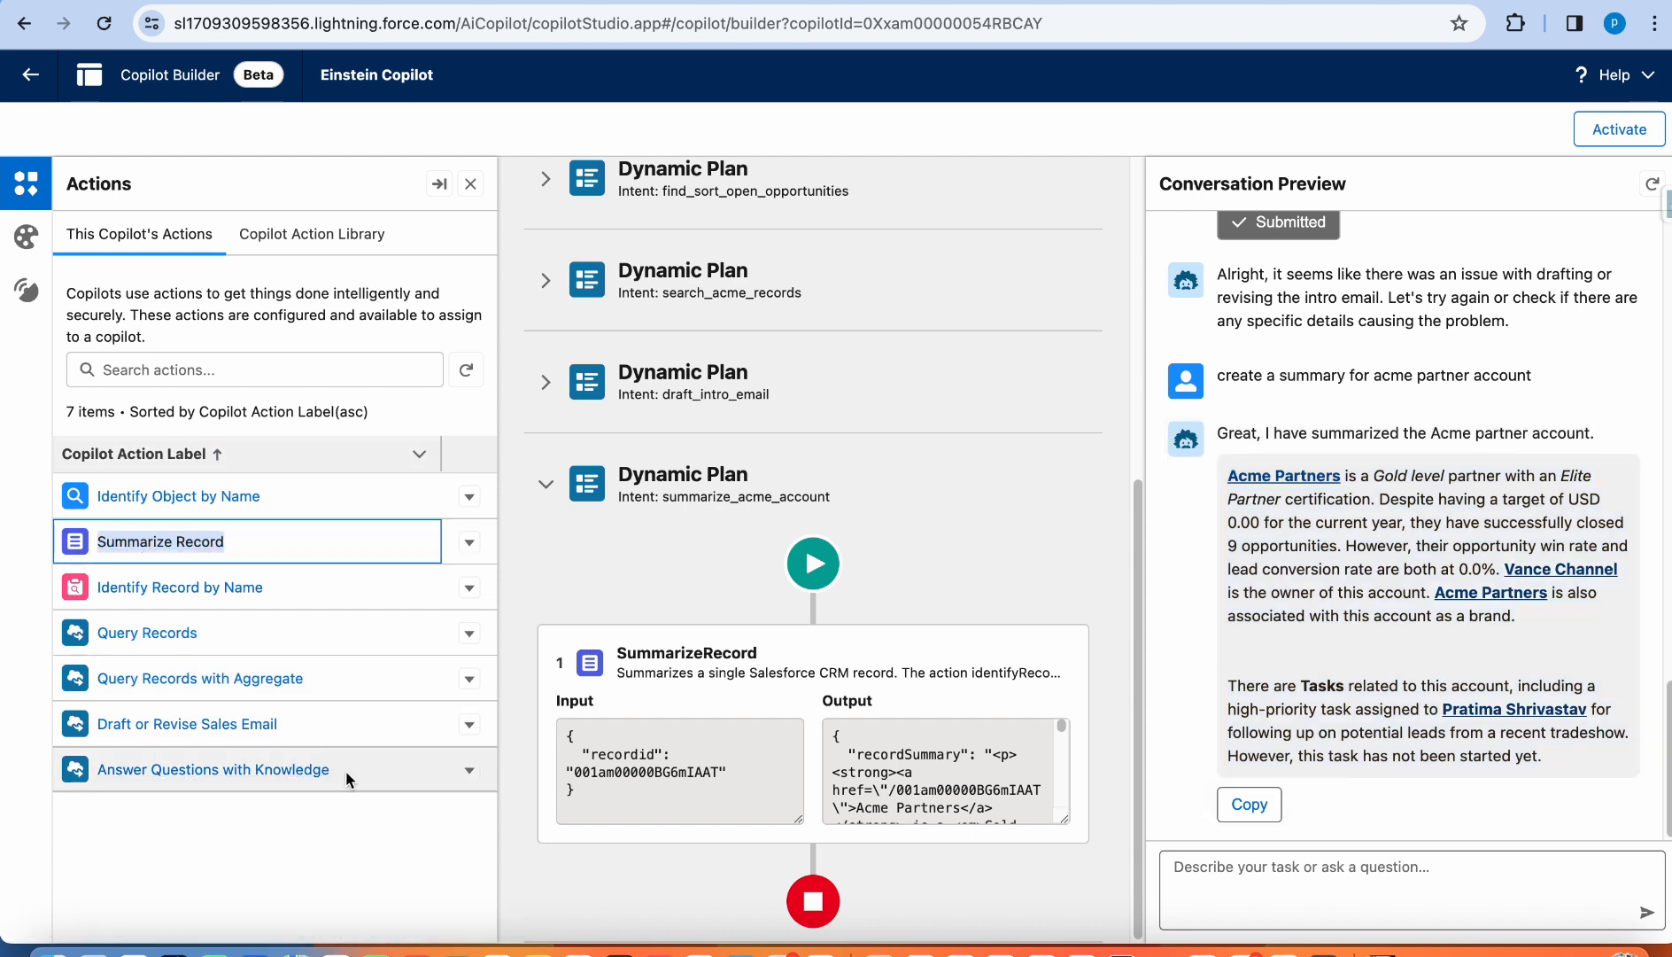
left_click_drag(345, 770, 156, 815)
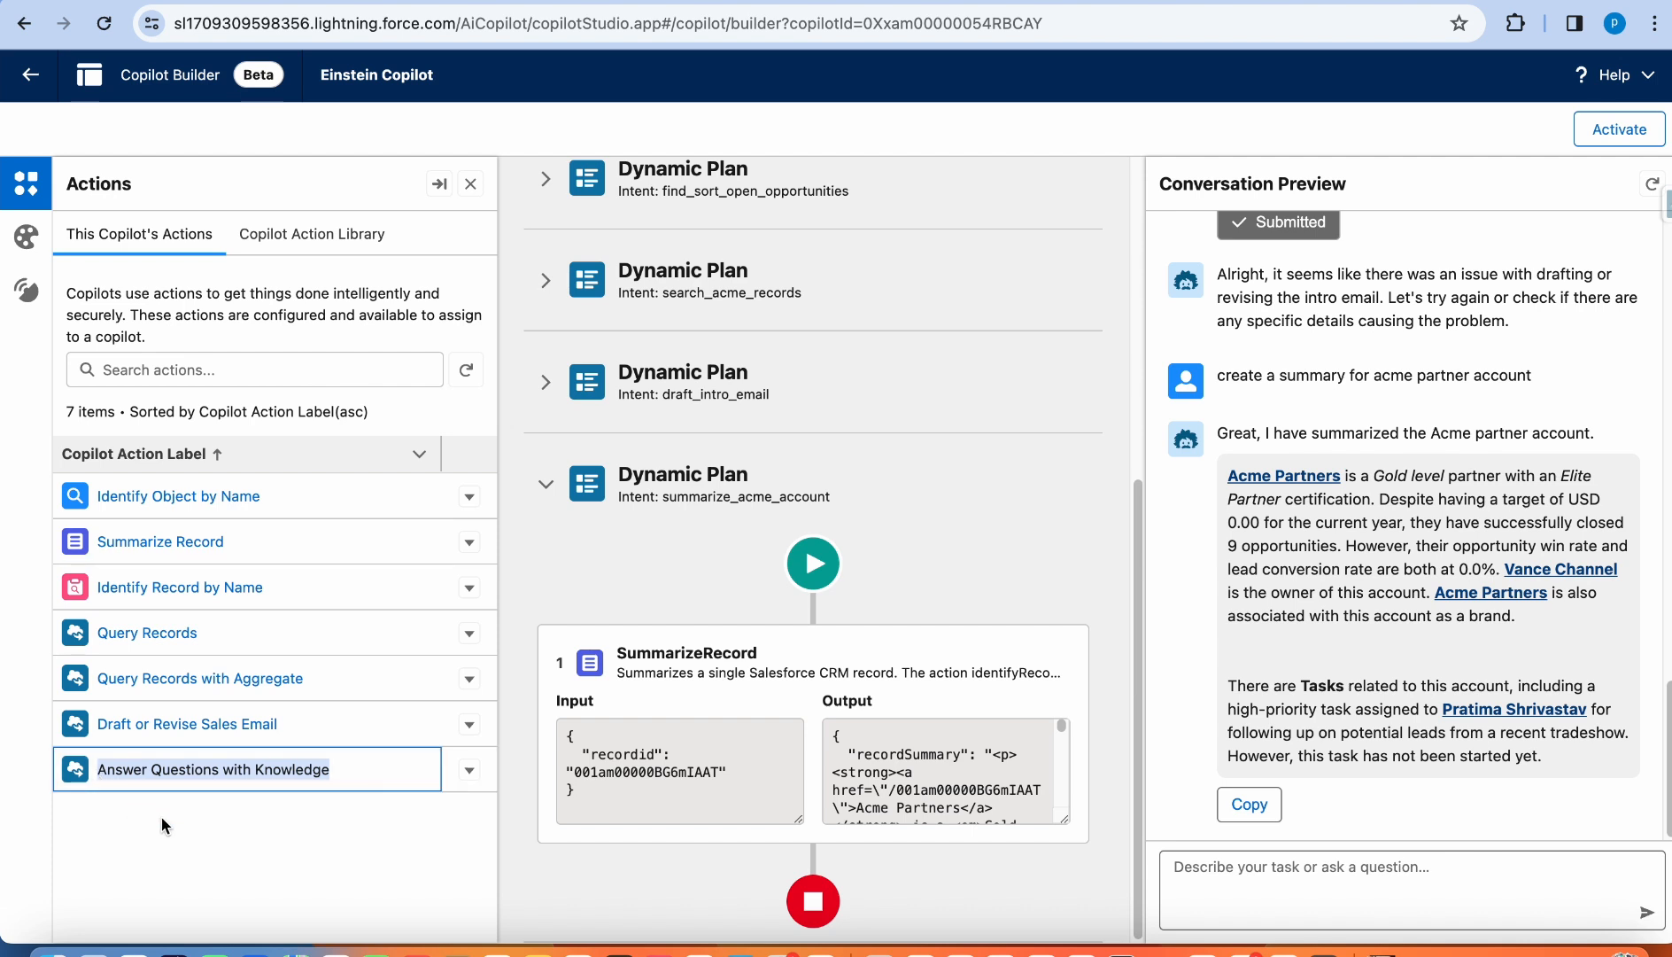